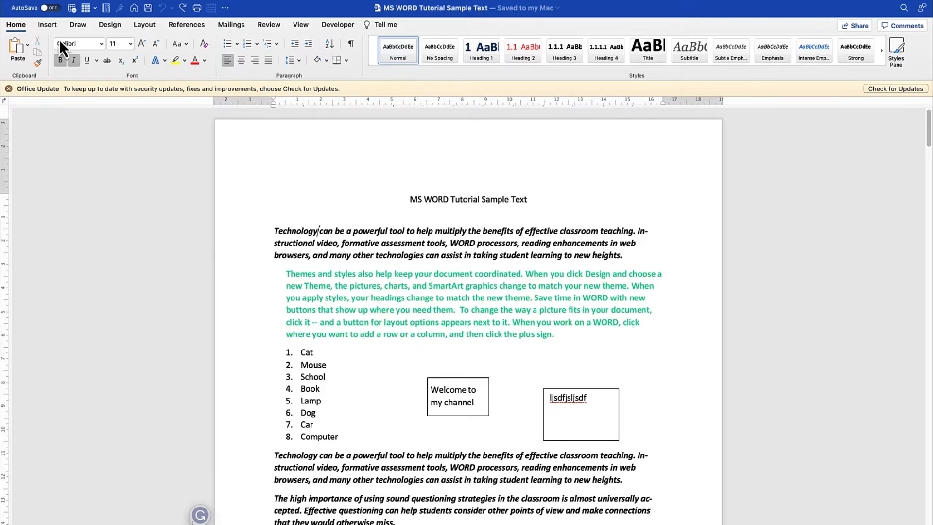
left_click(79, 28)
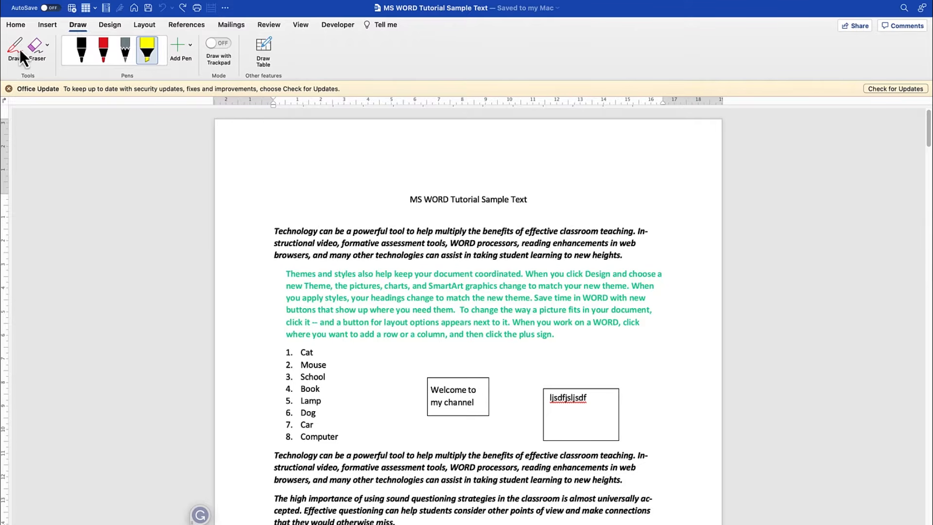
left_click(16, 27)
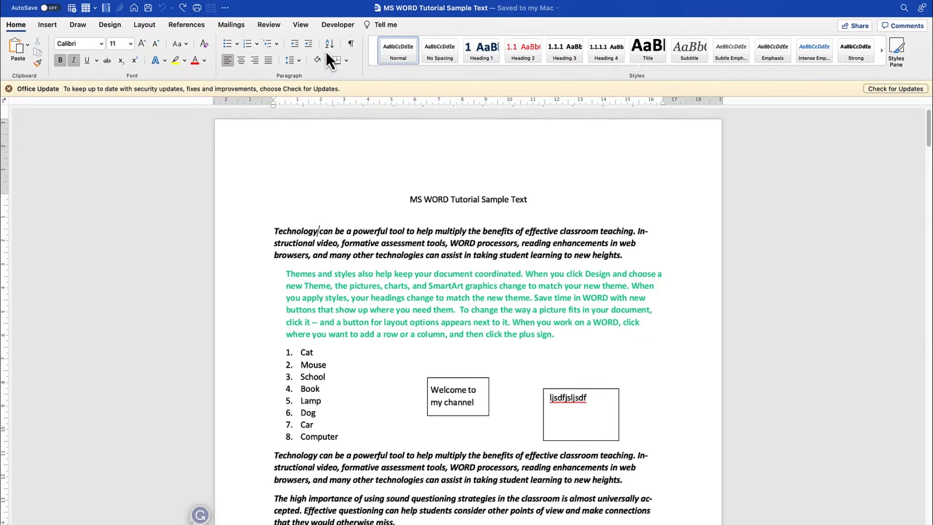
- Look through the ribbon customisation settings, finding the Draw command among All Commands, and close the preferences without saving
left_click(229, 10)
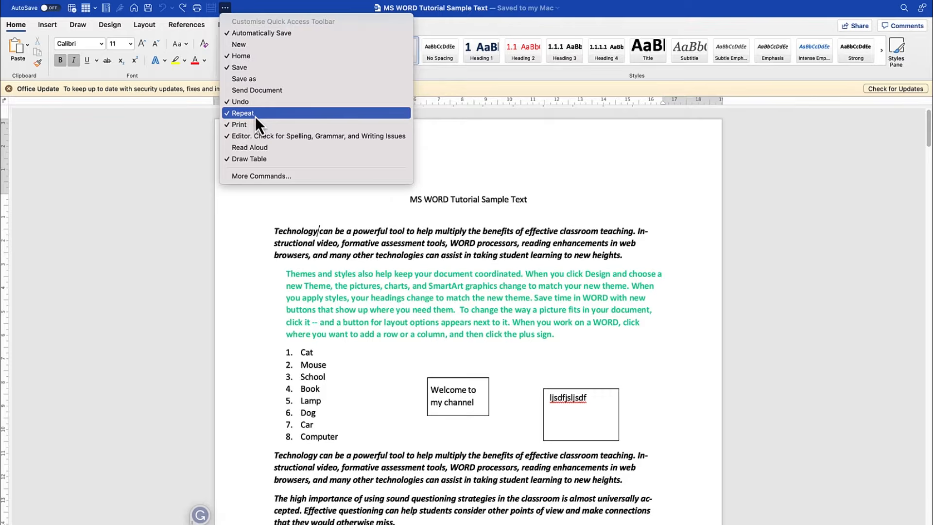
left_click(282, 178)
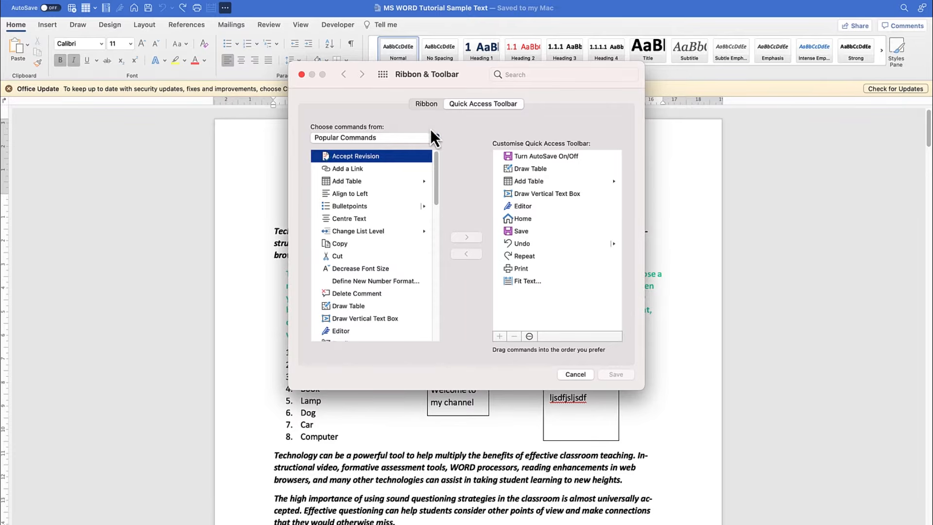
left_click(426, 104)
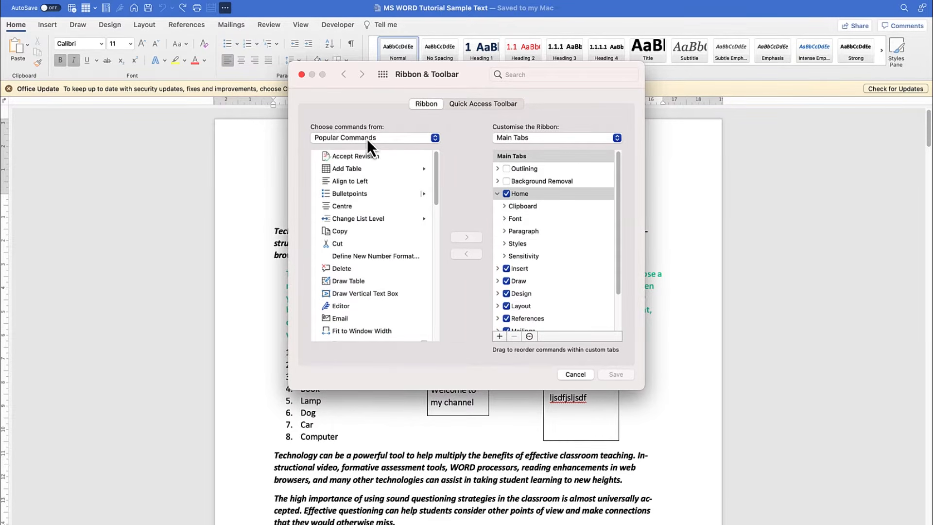
left_click(425, 141)
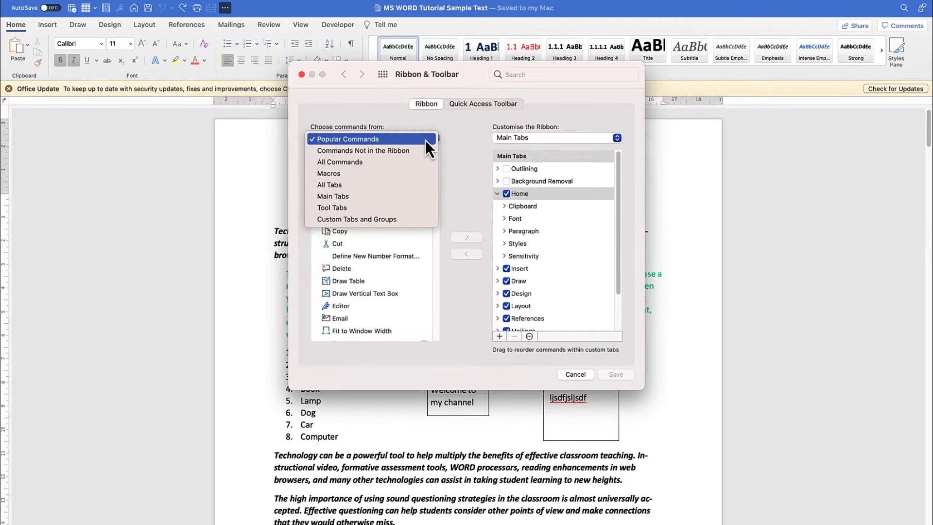
left_click(407, 165)
scroll(371, 217, "down", 4)
scroll(371, 218, "down", 15)
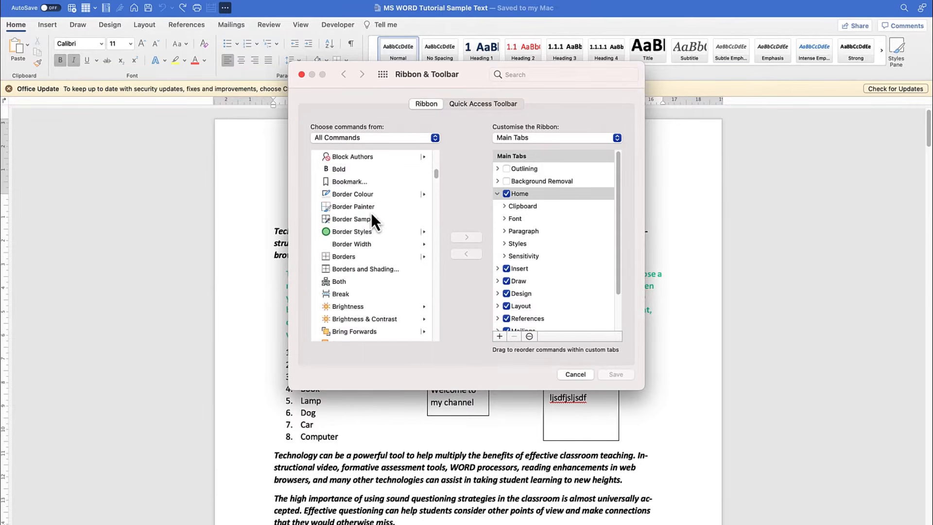
scroll(367, 227, "down", 10)
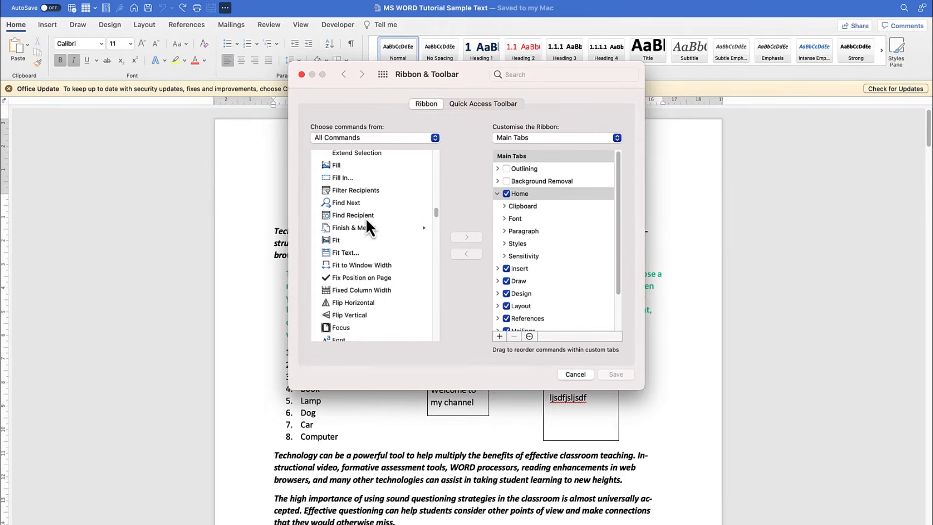
scroll(366, 217, "up", 8)
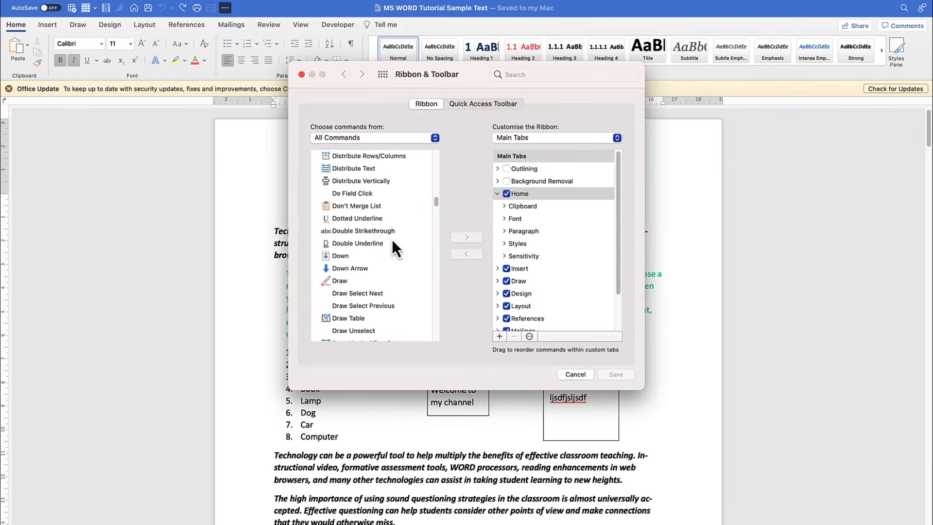
left_click(348, 281)
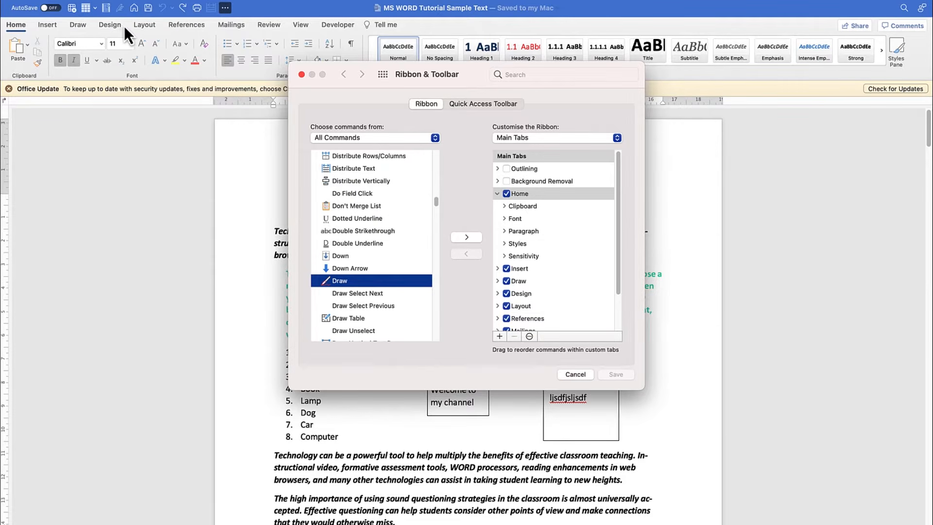
left_click(573, 374)
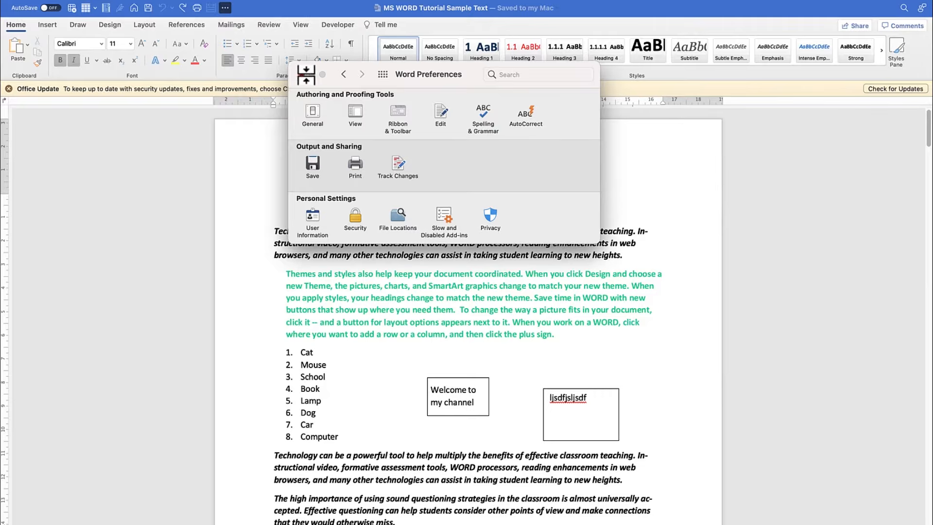
left_click(305, 73)
- Insert several blank lines after the green paragraph to open drawing space above the numbered list
scroll(368, 288, "down", 5)
scroll(368, 288, "down", 20)
scroll(368, 282, "up", 20)
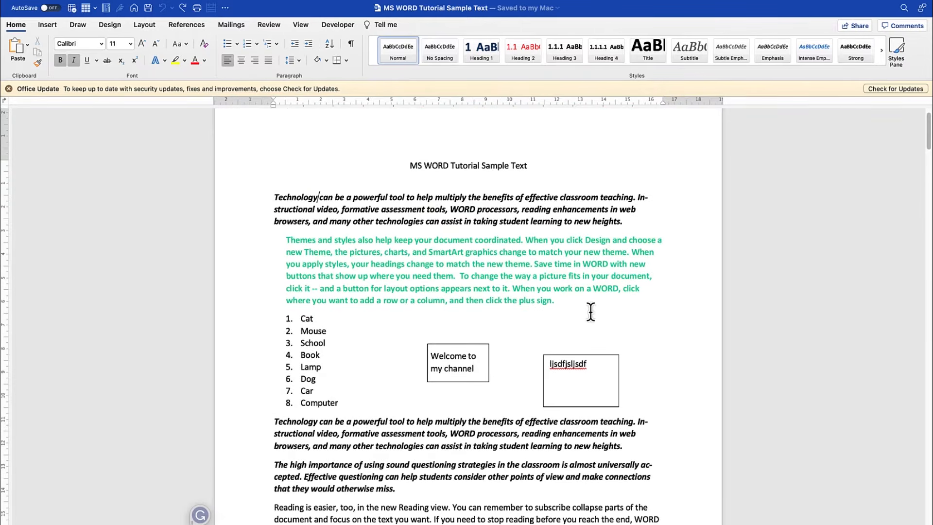
left_click(572, 299)
key("Return")
key("Return")
key("Return")
key("Return")
key("Return")
key("Return")
key("Return")
key("Return")
key("Return")
key("Return")
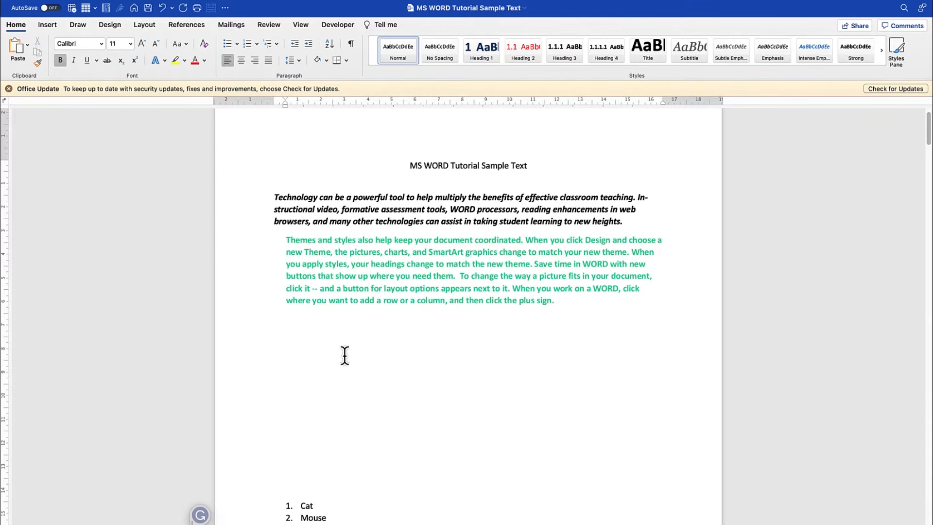
- Review the drawing tools, including Draw mode, the eraser sizes and the pen types that can be added
left_click(74, 25)
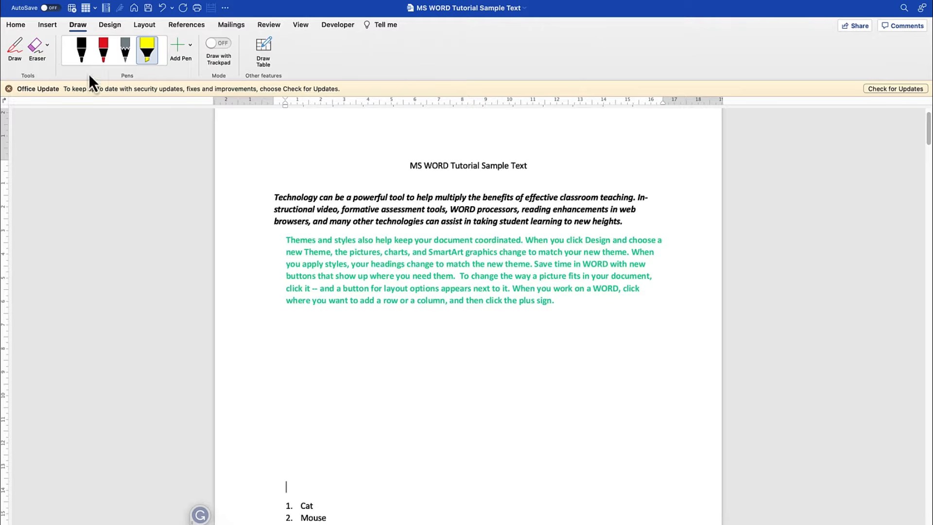
left_click(11, 50)
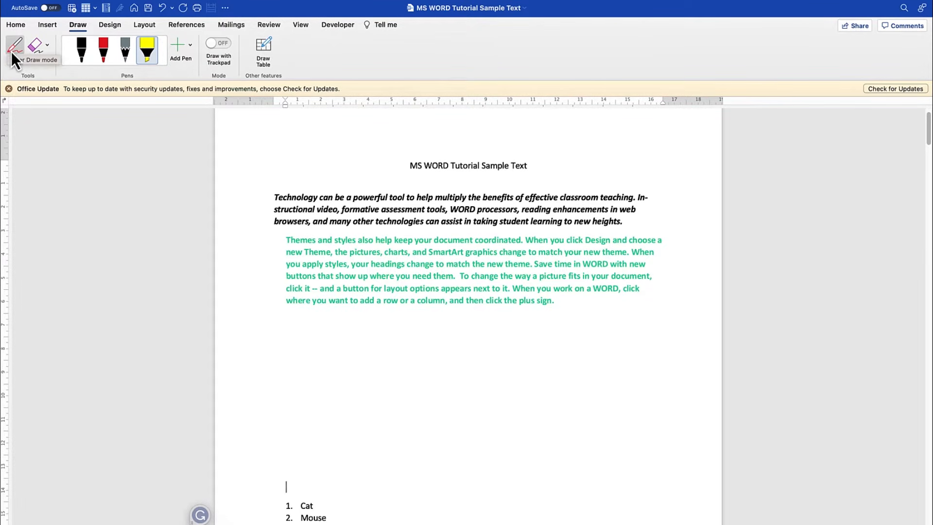
left_click(13, 50)
left_click(48, 46)
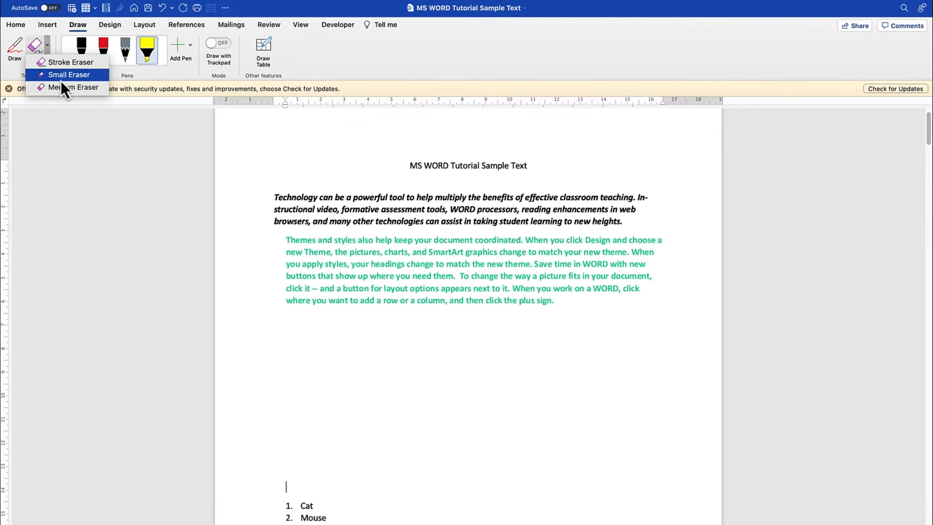
left_click(48, 45)
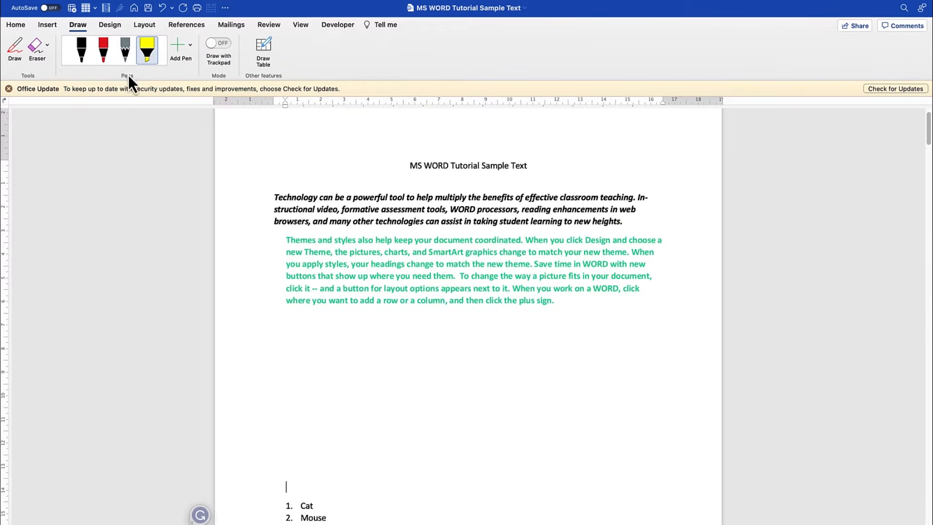
left_click(190, 47)
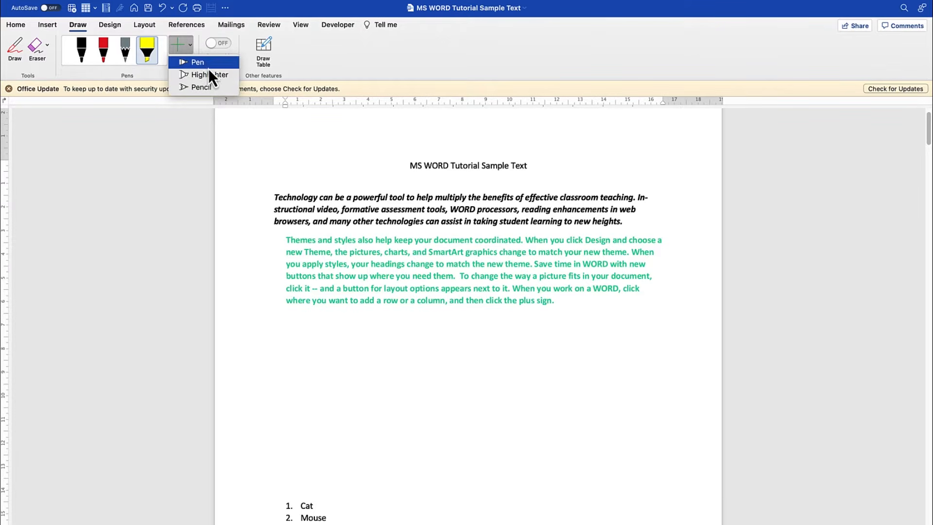
left_click(99, 75)
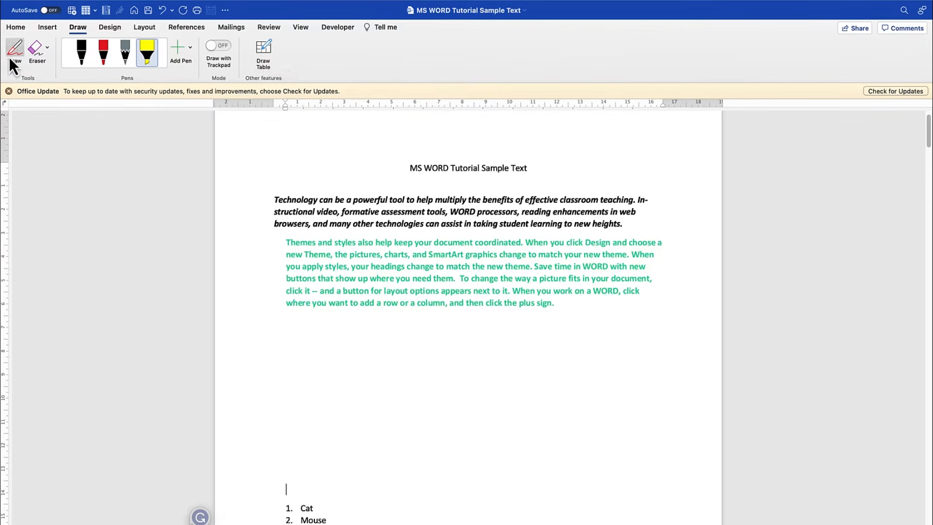
- Draw a looping freehand stroke below the green paragraph with the black pen, plus another beside it at the thickest width
left_click(79, 49)
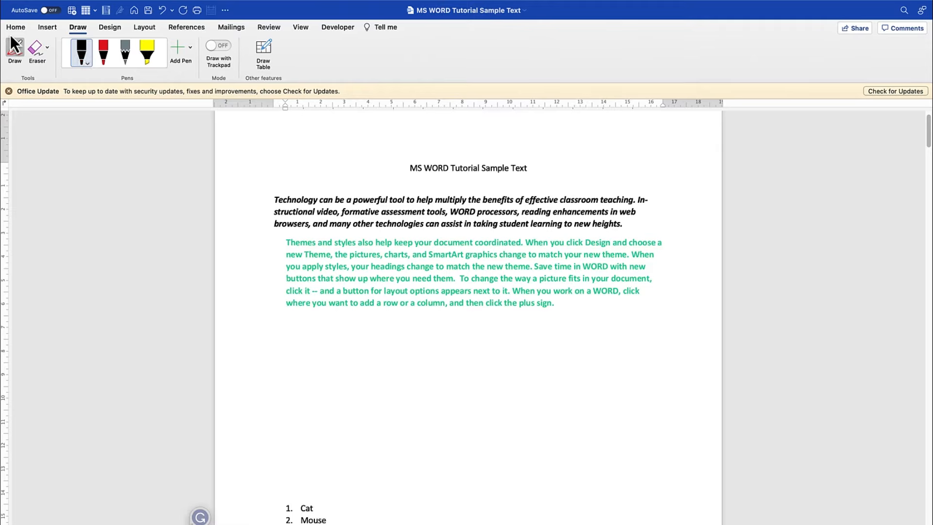
mouse_move(340, 381)
left_mouse_down()
mouse_move(348, 373)
mouse_move(389, 415)
mouse_move(479, 348)
mouse_move(508, 411)
left_mouse_up()
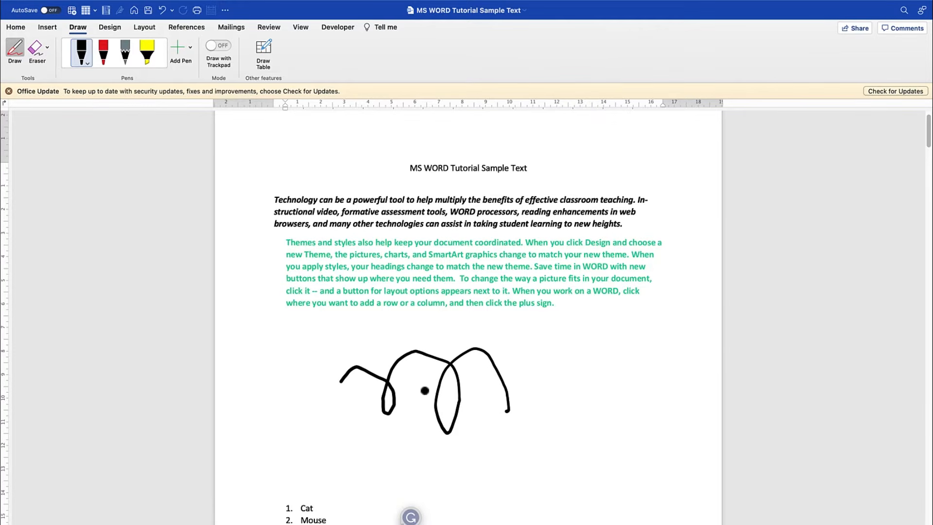
left_click(87, 63)
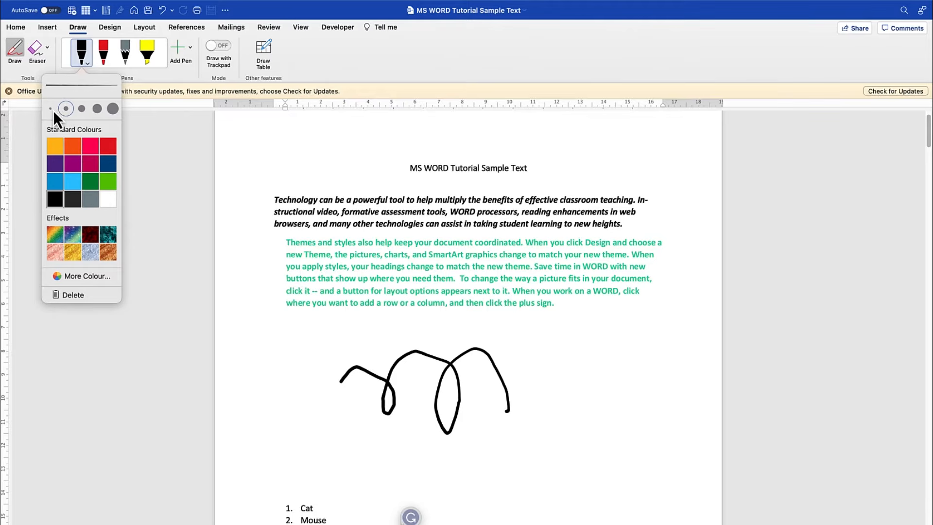
left_click(80, 109)
left_click(113, 109)
mouse_move(583, 406)
left_mouse_down()
mouse_move(622, 432)
mouse_move(654, 378)
left_mouse_up()
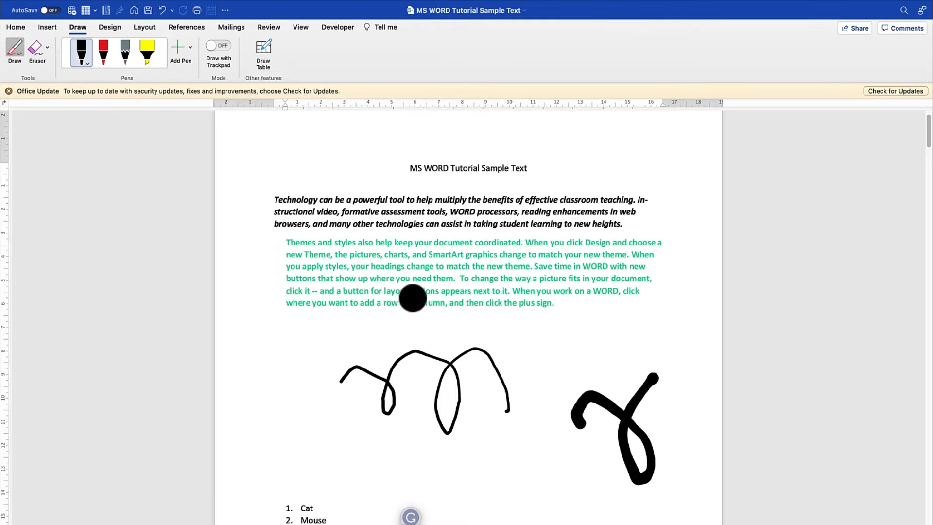
- Set the black pen to its thinnest width and draw a small loop beneath the first stroke
left_click(89, 64)
left_click(50, 108)
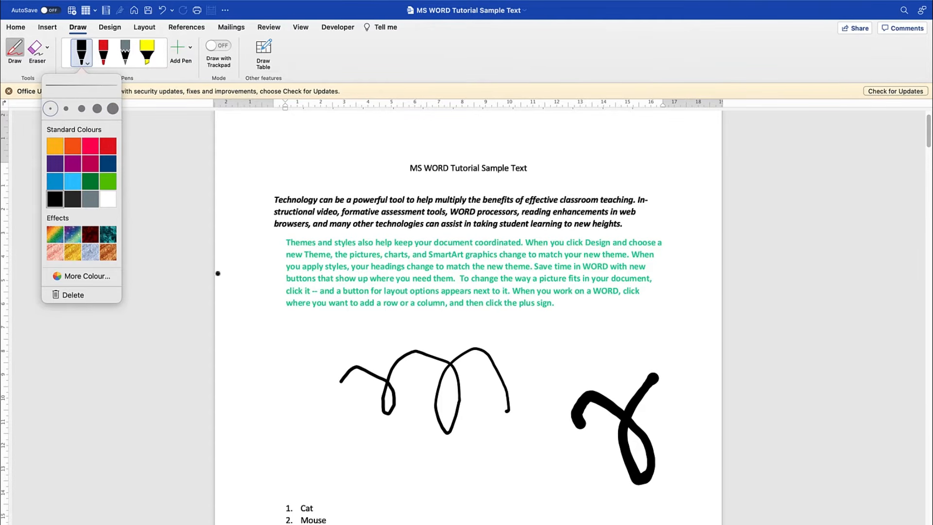
left_click_drag(369, 451, 403, 456)
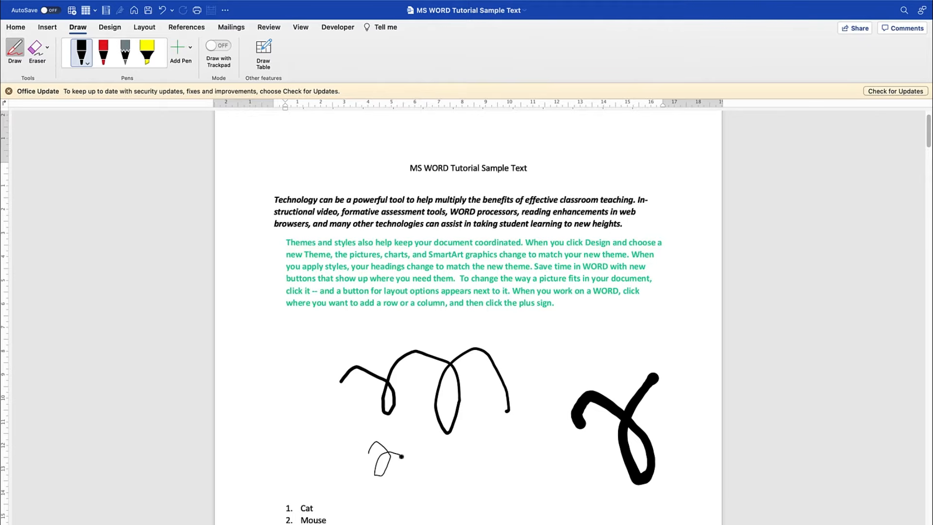
- Change the first pen to light blue and draw a thin loop beside the black strokes
left_click(88, 63)
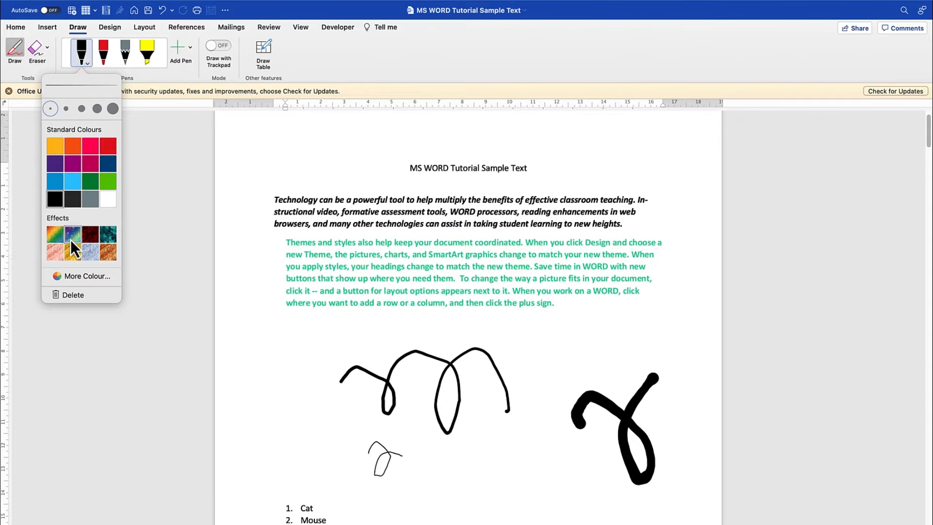
left_click(75, 180)
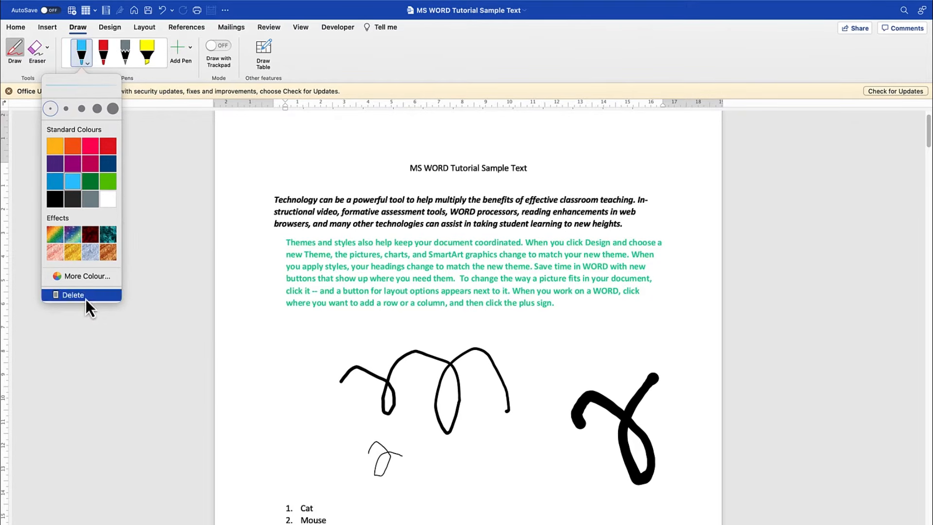
mouse_move(261, 410)
left_mouse_down()
mouse_move(288, 407)
mouse_move(301, 390)
left_mouse_up()
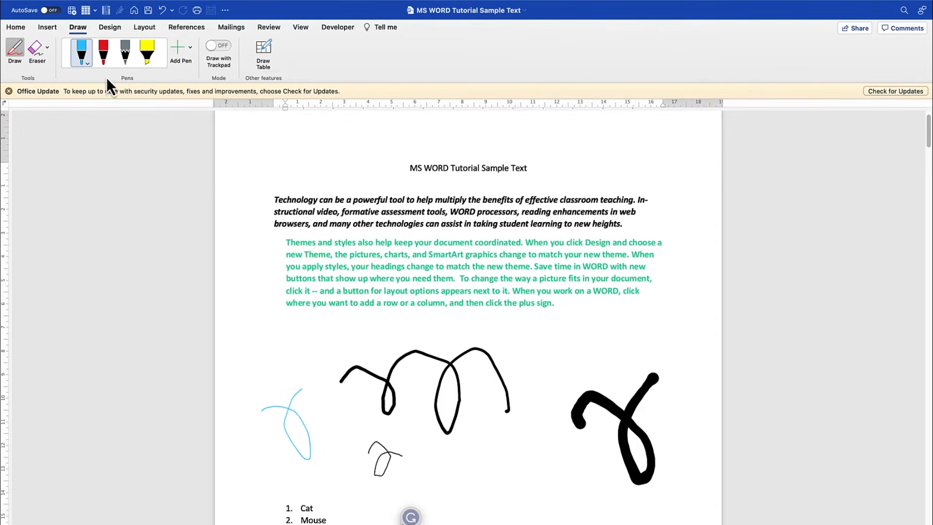
- Set the first pen to a custom yellow picked from the colour spectrum
left_click(90, 64)
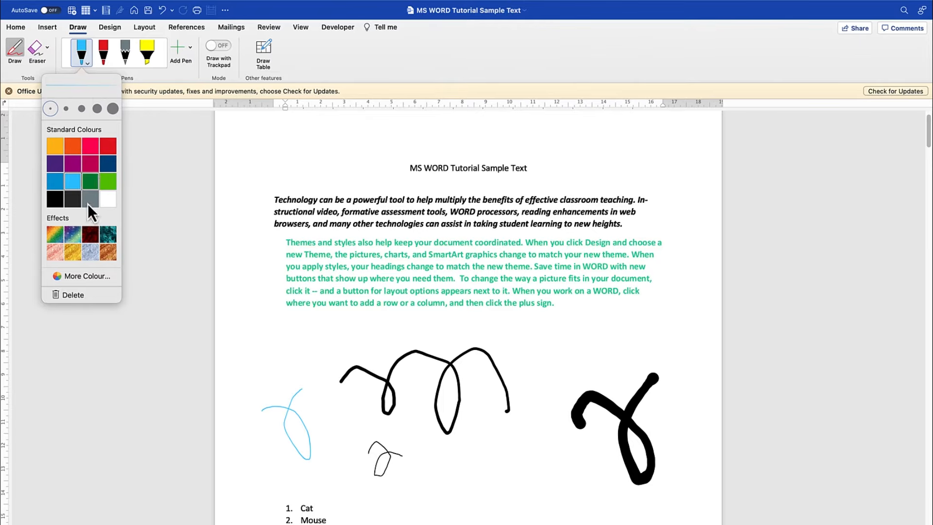
left_click(80, 276)
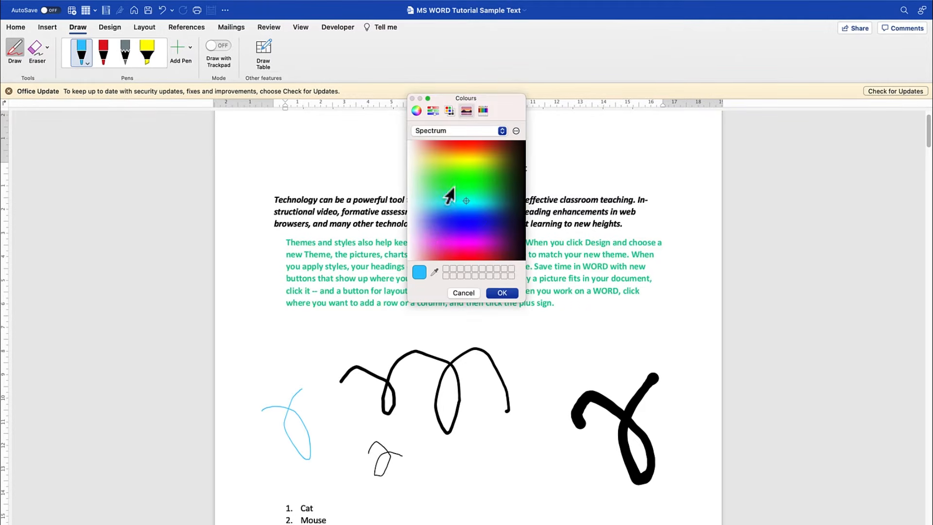
left_click(459, 159)
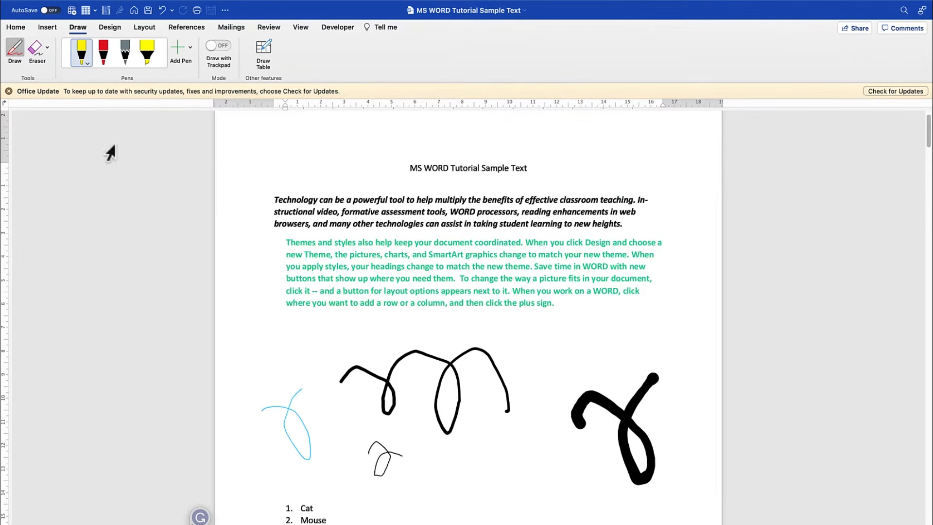
- Apply the rainbow effect to the first pen and draw thin looping strokes just below the green paragraph
left_click(84, 57)
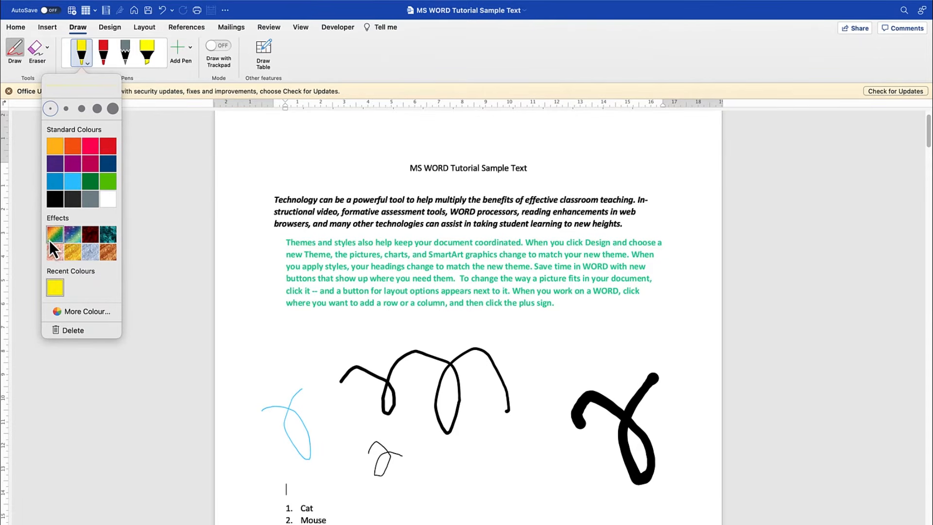
left_click(51, 240)
mouse_move(275, 356)
left_mouse_down()
mouse_move(294, 365)
mouse_move(312, 344)
mouse_move(362, 379)
mouse_move(374, 326)
left_mouse_up()
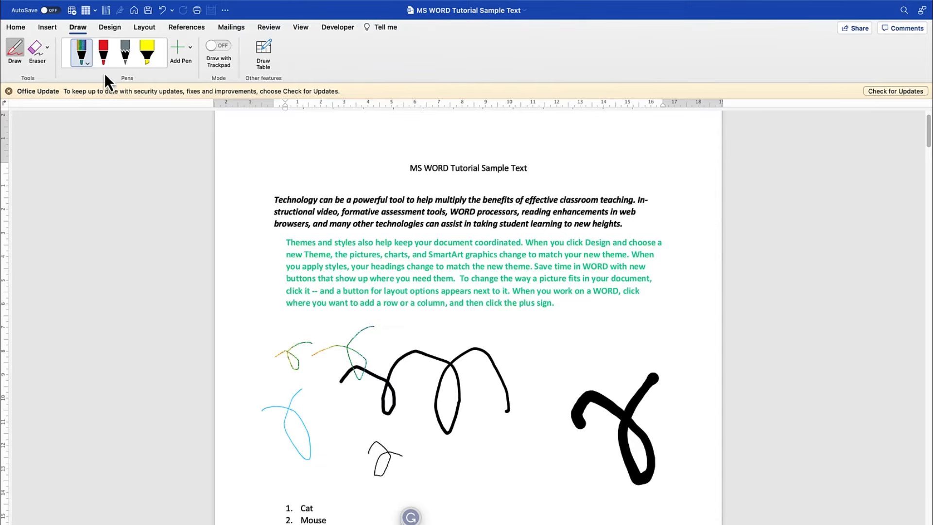
- Set the rainbow pen to its thickest width and draw several looping strokes around the thick black one
left_click(89, 63)
left_click(113, 107)
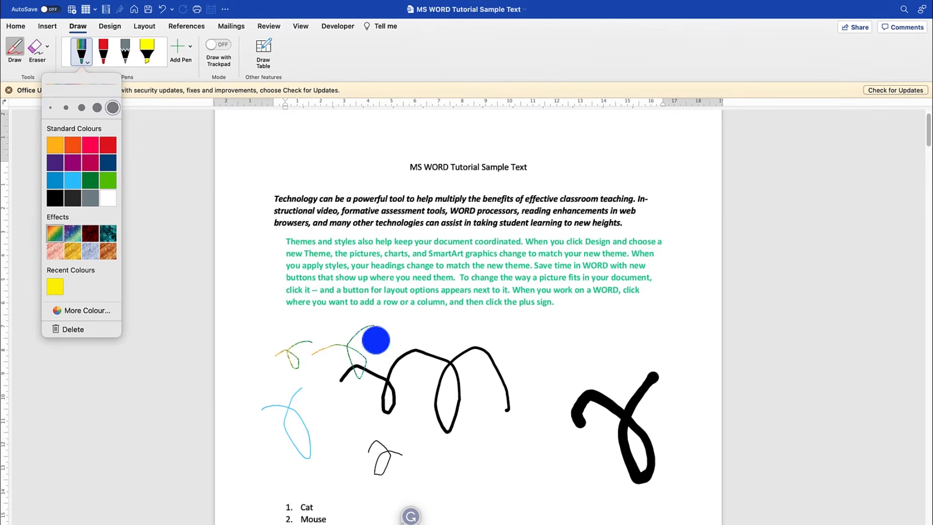
mouse_move(477, 422)
left_mouse_down()
mouse_move(544, 432)
mouse_move(590, 312)
left_mouse_up()
left_click_drag(621, 354, 641, 312)
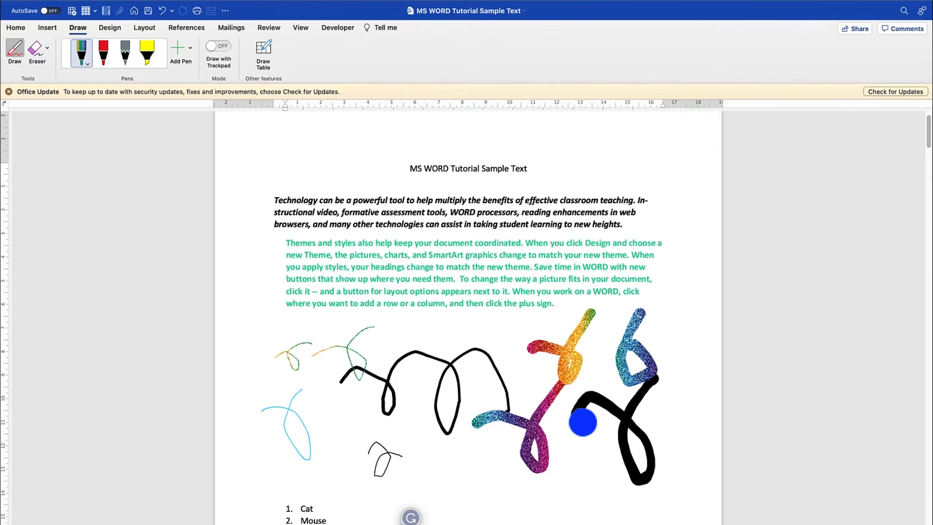
mouse_move(577, 433)
left_mouse_down()
mouse_move(571, 456)
mouse_move(556, 421)
left_mouse_up()
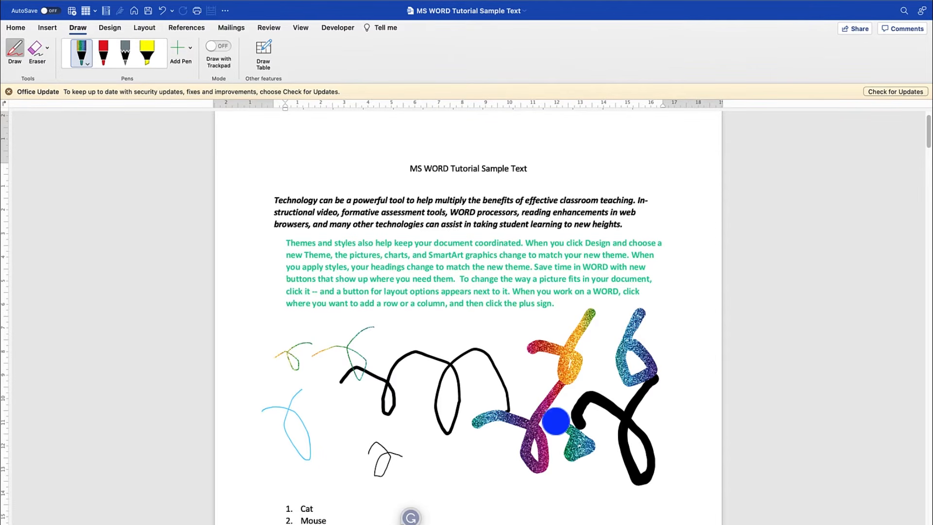
- Set the rainbow pen to the medium of its five widths
left_click(86, 63)
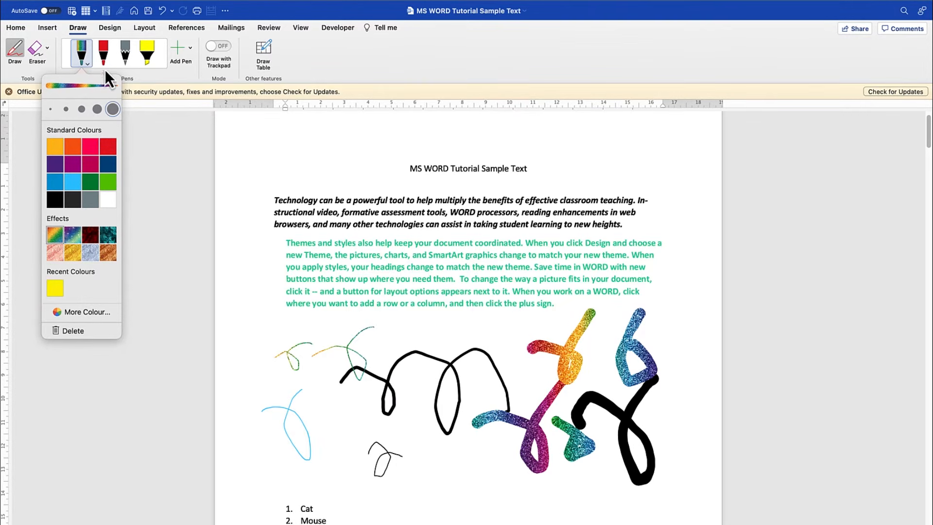
left_click(81, 110)
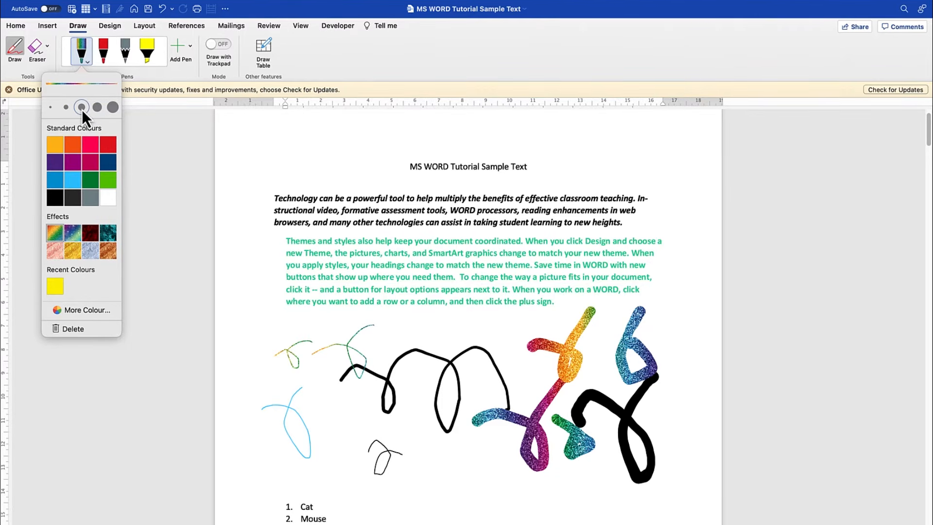
left_click(171, 97)
- Mark several passages in the black and green paragraphs with the 6 mm yellow highlighter, including "classroom teaching" and "assist in taking student learning"
left_click(147, 67)
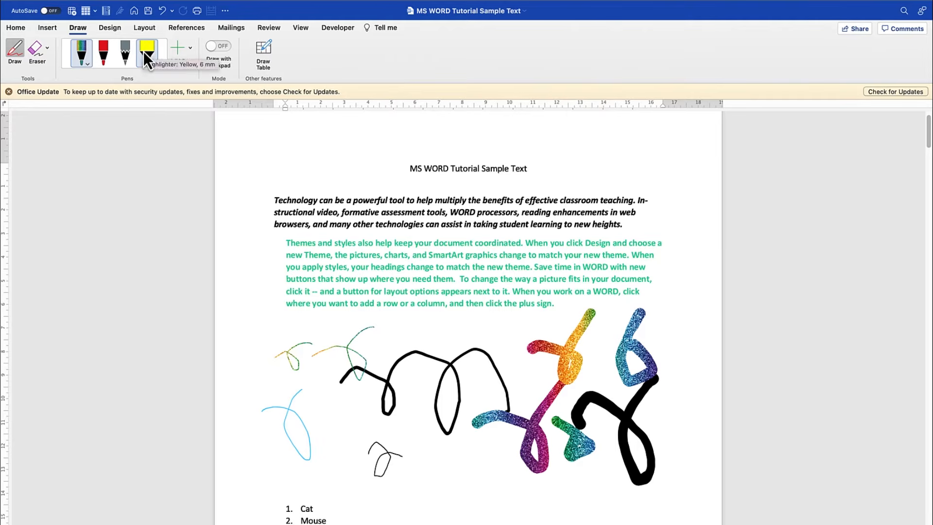
mouse_move(357, 249)
left_mouse_down()
mouse_move(358, 275)
mouse_move(501, 261)
left_mouse_up()
left_click_drag(335, 190, 501, 181)
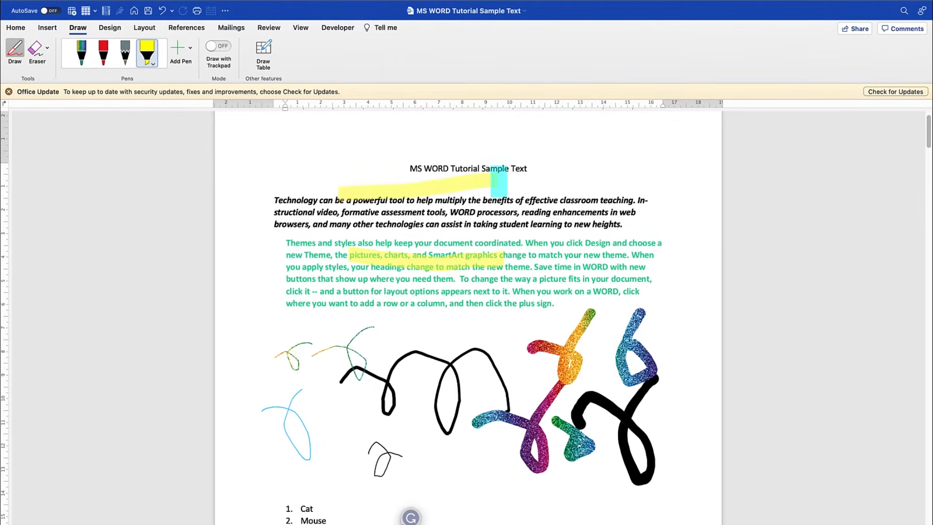
left_click_drag(441, 227, 554, 224)
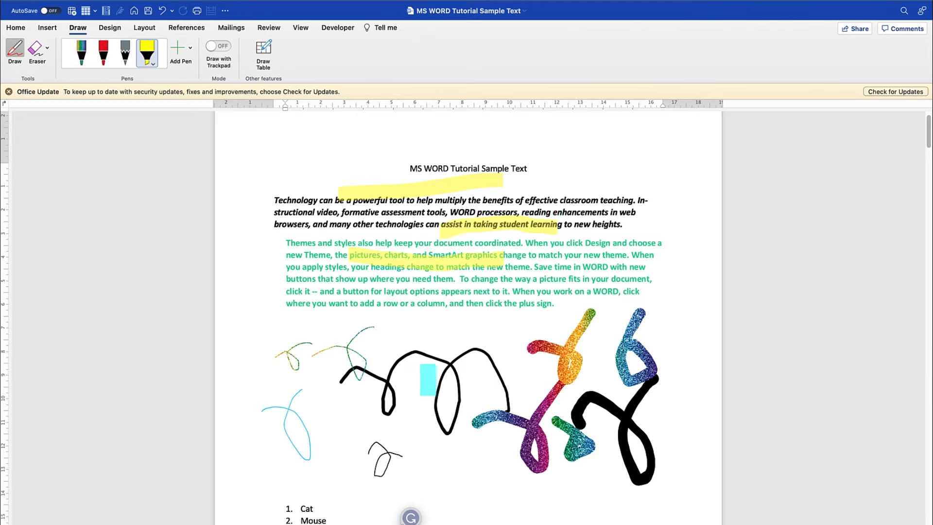
mouse_move(437, 292)
left_mouse_down()
mouse_move(440, 281)
mouse_move(576, 279)
left_mouse_up()
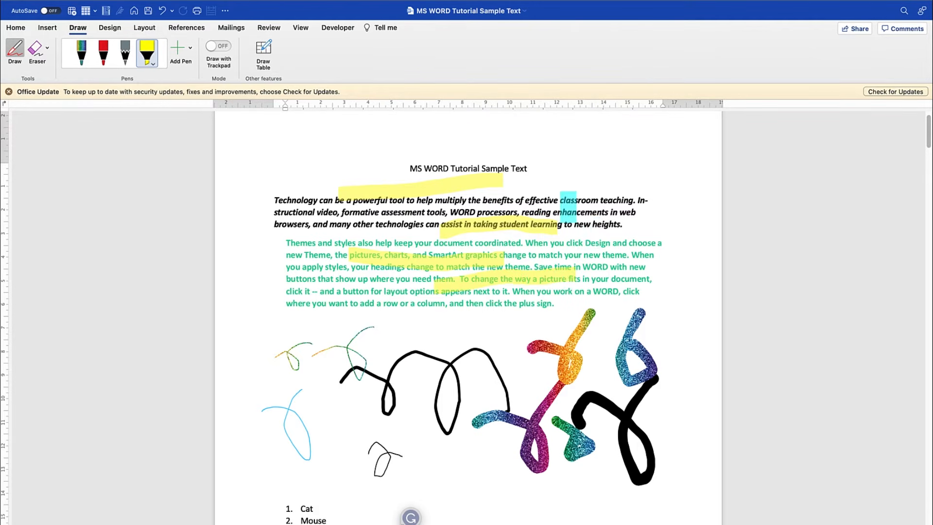
left_click_drag(564, 198, 623, 197)
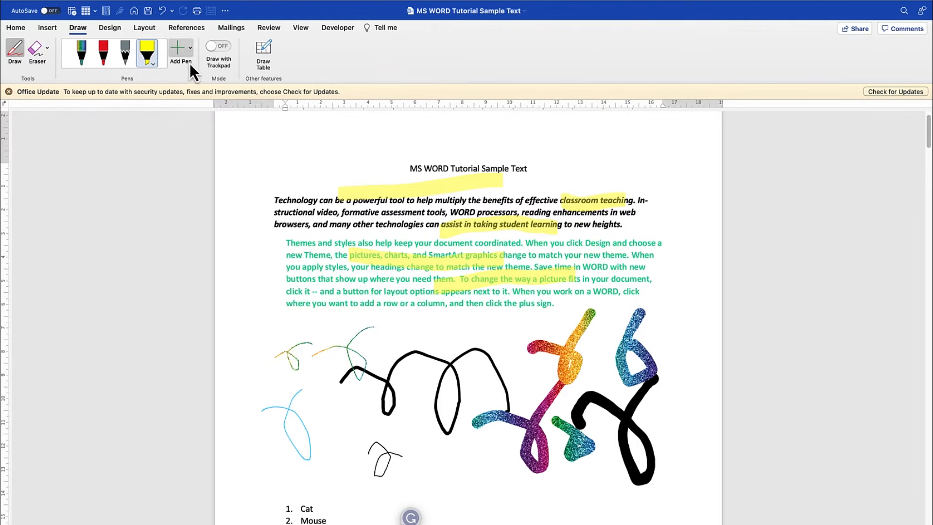
- Set the highlighter to its thickest width and mark the start of the green paragraph's fourth and fifth lines in yellow
left_click(153, 66)
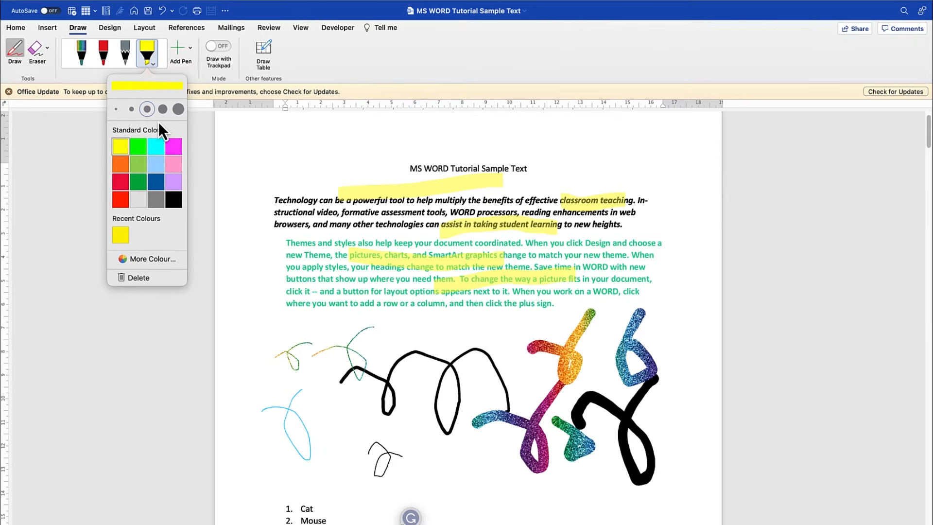
left_click(180, 109)
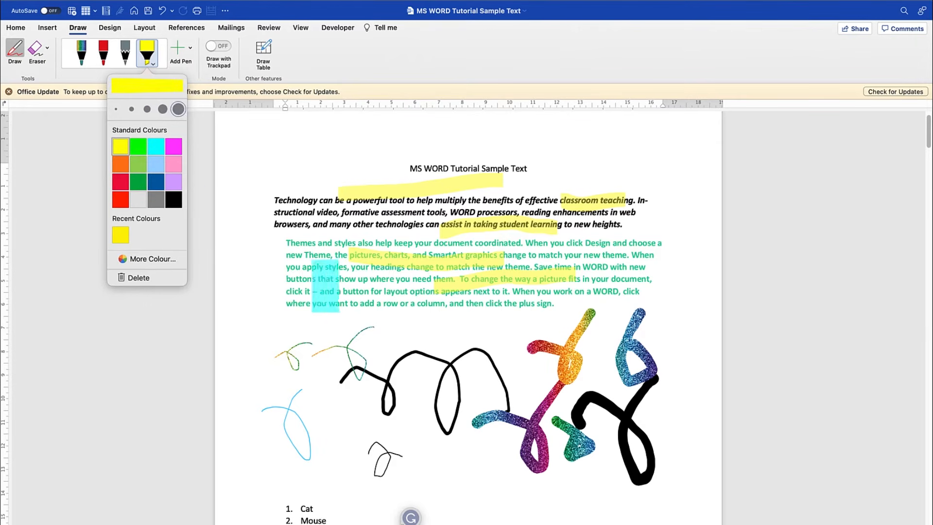
left_click_drag(287, 288, 385, 291)
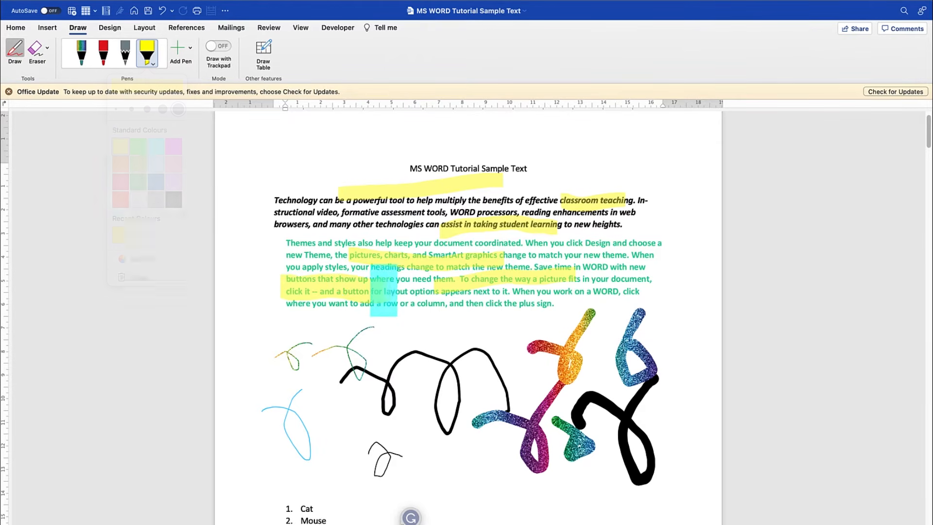
- Change the highlighter to light blue and mark "a column" and "new theme" in the green paragraph
left_click(153, 65)
left_click(156, 164)
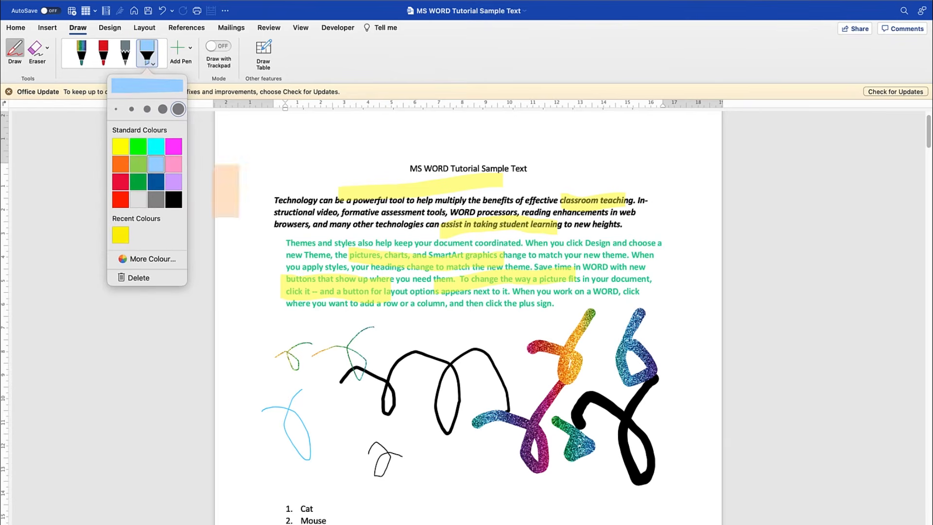
left_click_drag(399, 293, 448, 299)
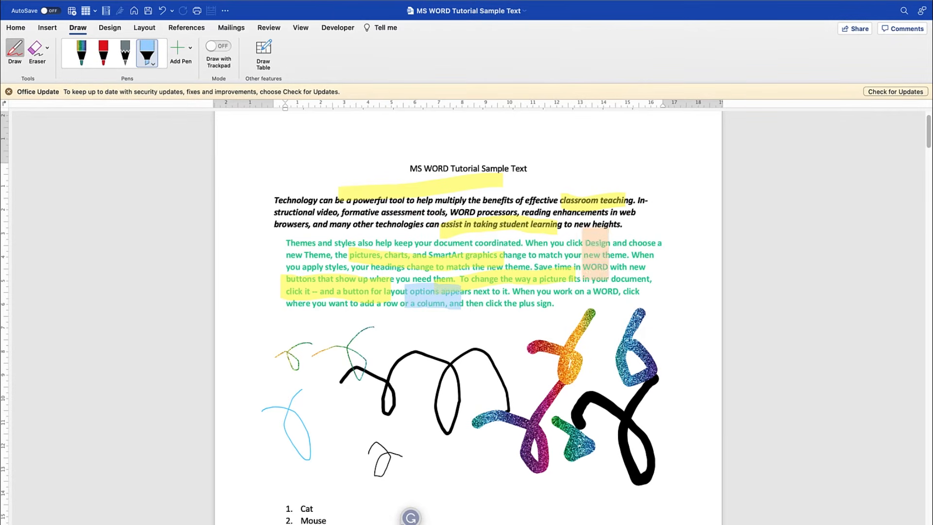
left_click_drag(600, 252, 651, 253)
- Set the highlighter to a custom dark olive picked from the colour spectrum and mark the beginning of the green paragraph
left_click(153, 66)
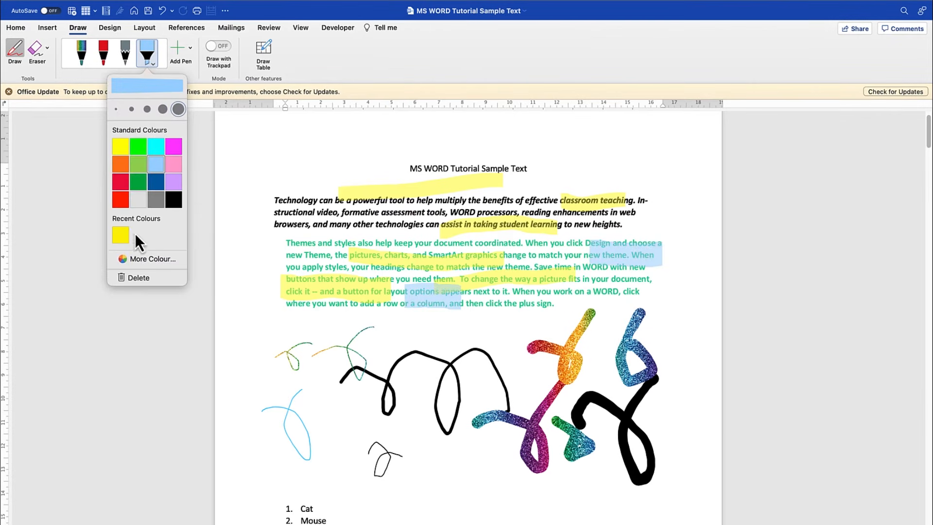
left_click(148, 259)
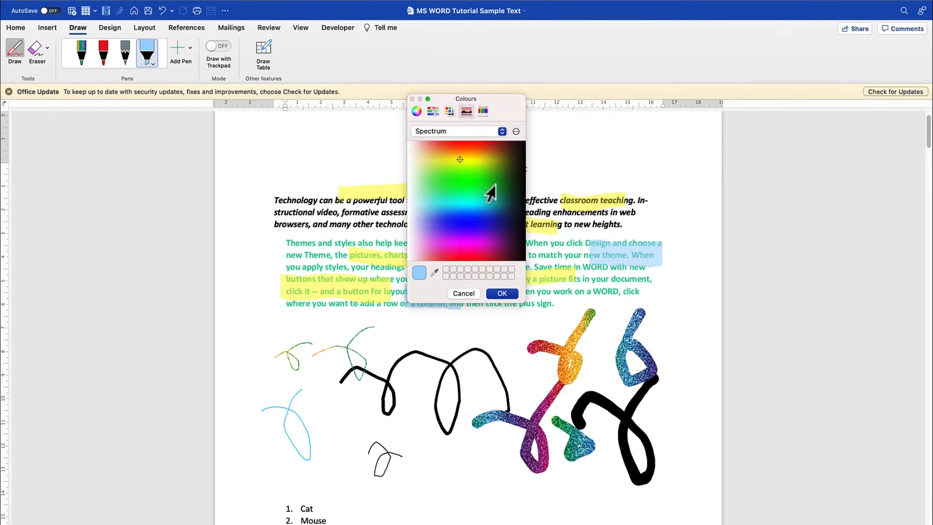
left_click(510, 158)
left_click(489, 132)
left_click(489, 132)
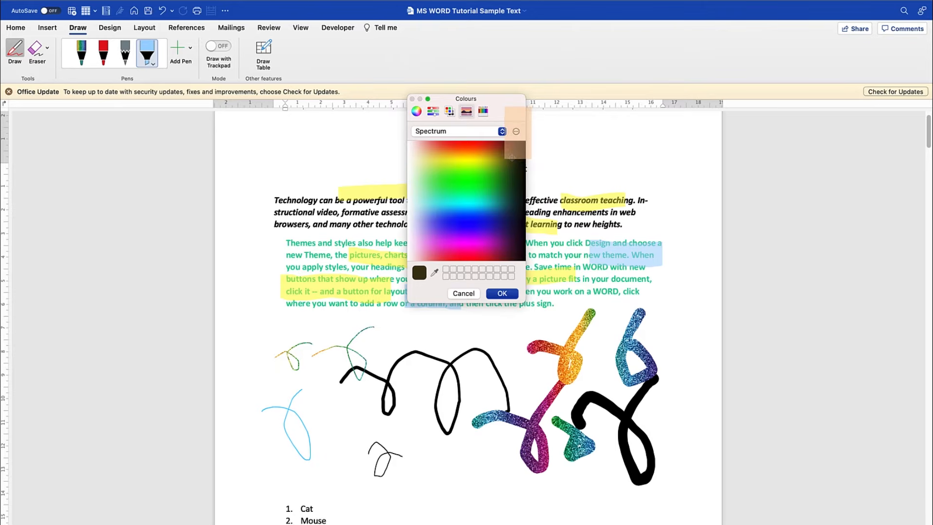
left_click(516, 131)
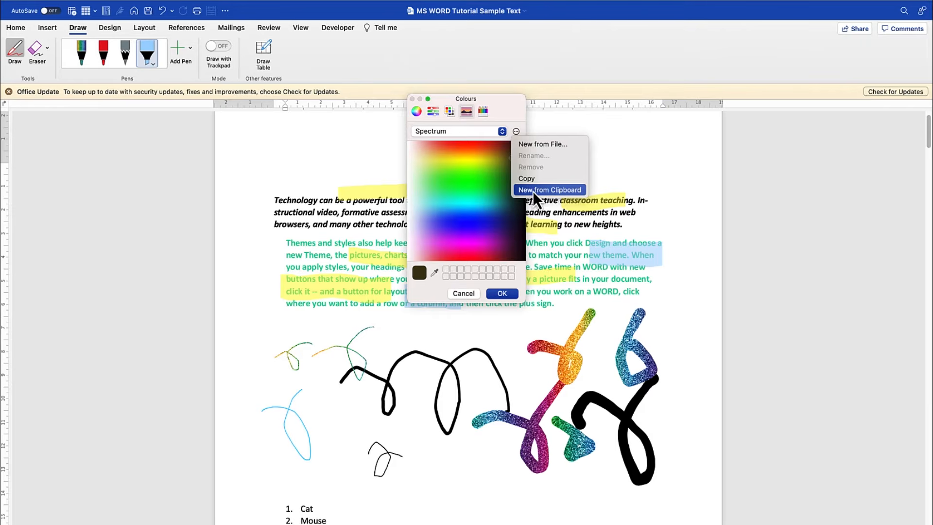
left_click(496, 297)
left_click(496, 295)
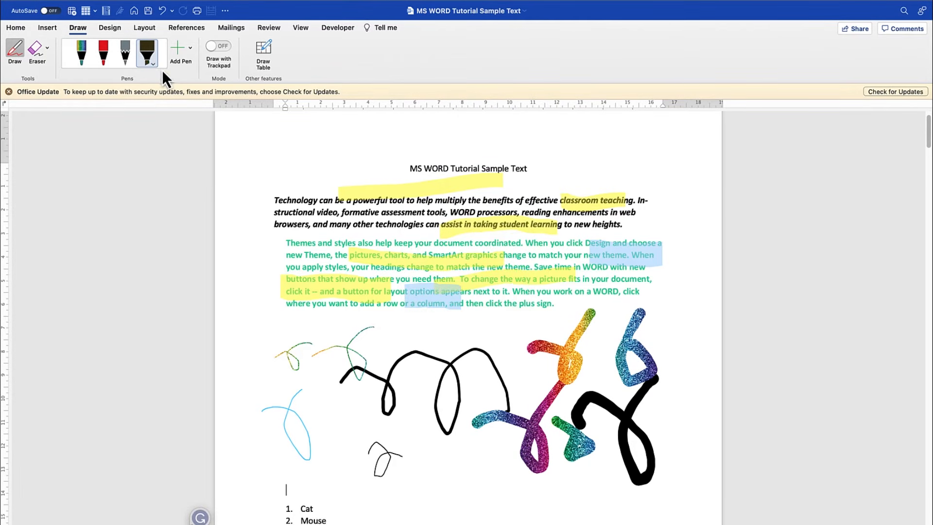
left_click_drag(301, 249, 374, 251)
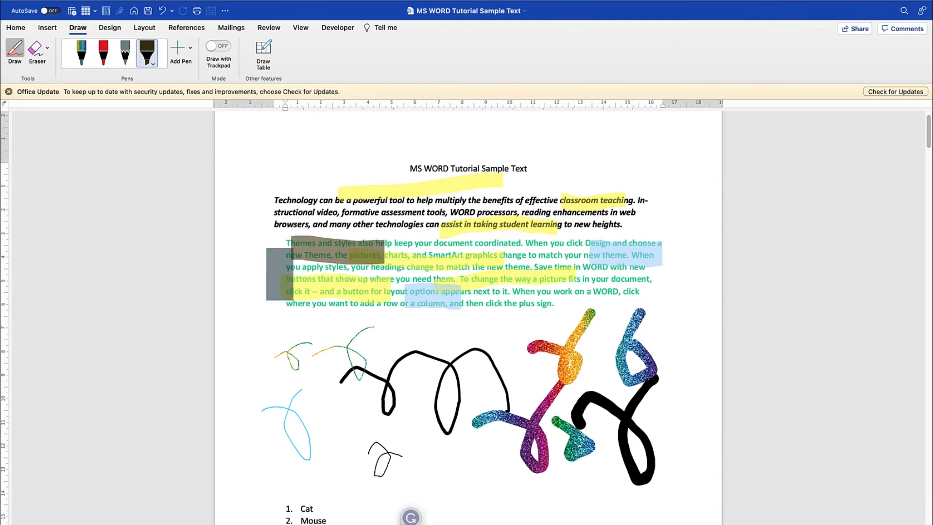
- Add a new pencil, set it to gray, and draw a large X in the blank space above the numbered list
left_click(189, 50)
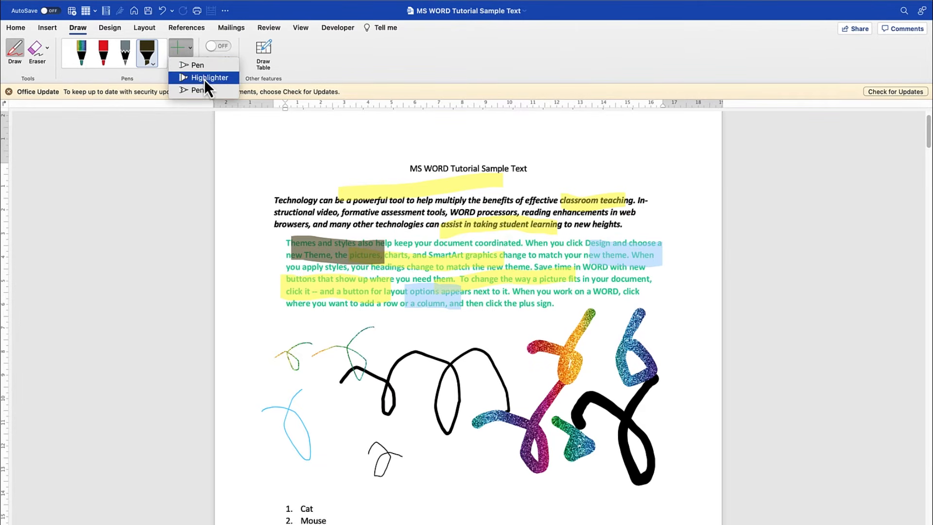
left_click(202, 92)
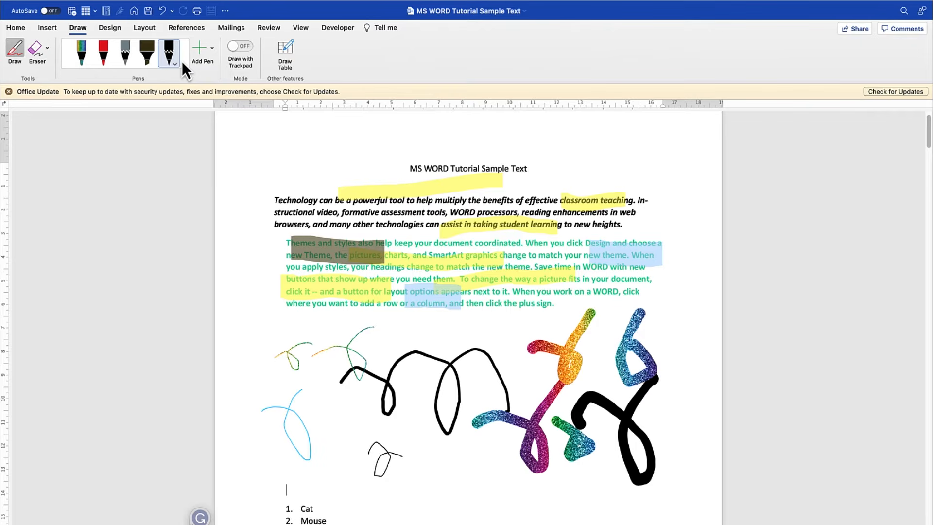
left_click(174, 65)
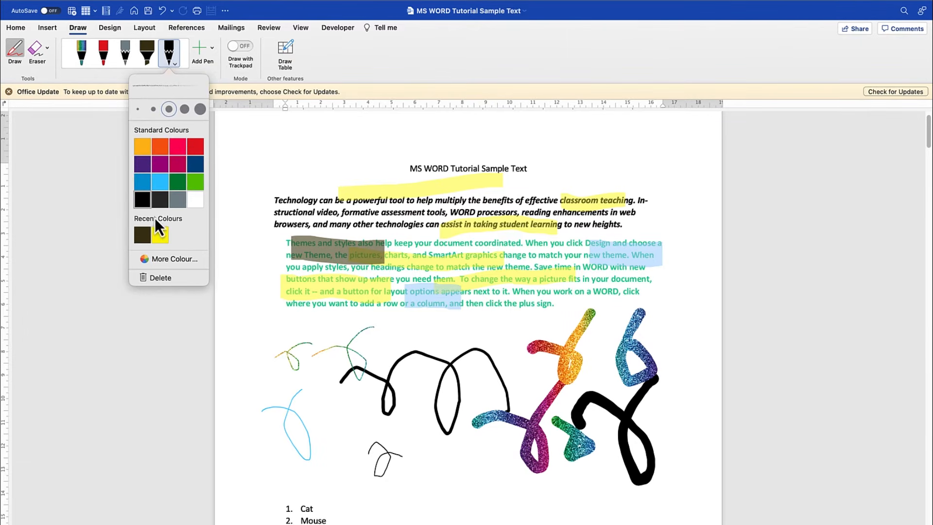
left_click(178, 199)
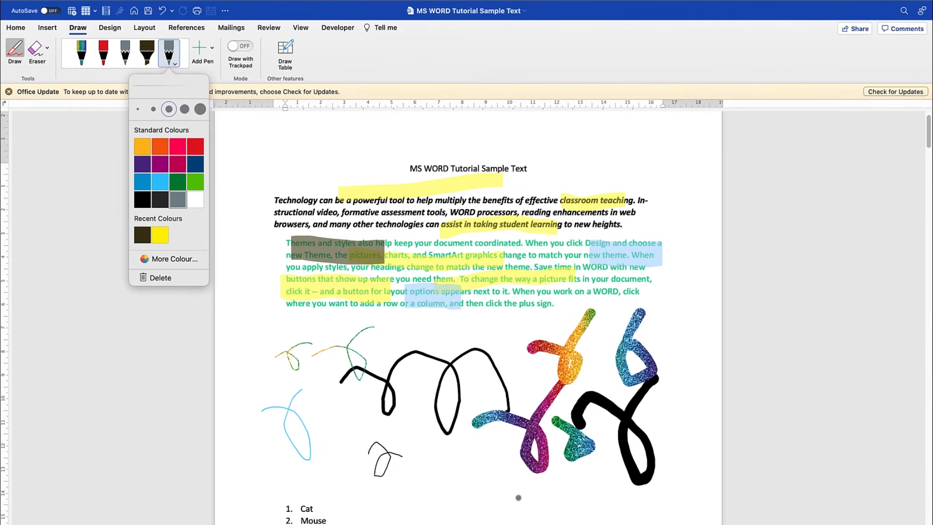
left_click_drag(438, 496, 496, 459)
left_click_drag(441, 443, 547, 511)
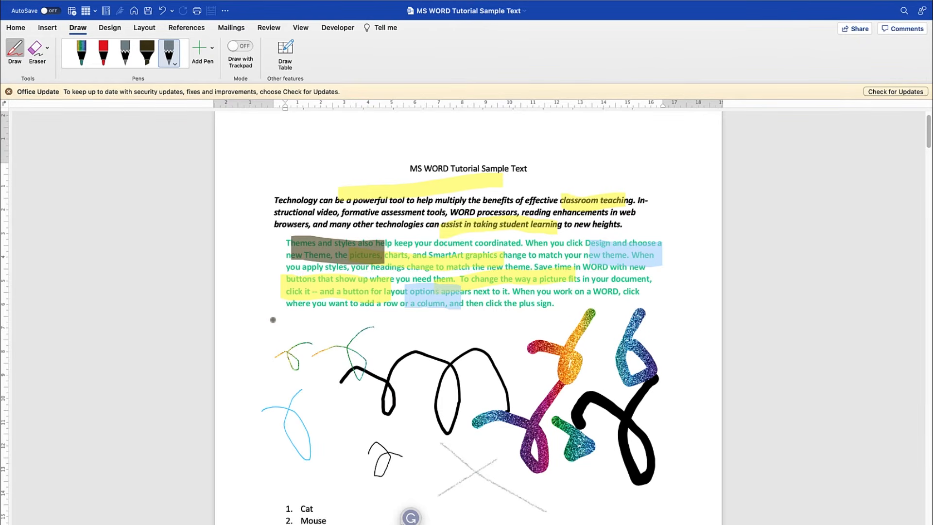
- Undo all the pencil, highlighter and pen strokes to clear the drawings from the page
scroll(438, 340, "down", 5)
scroll(438, 340, "up", 4)
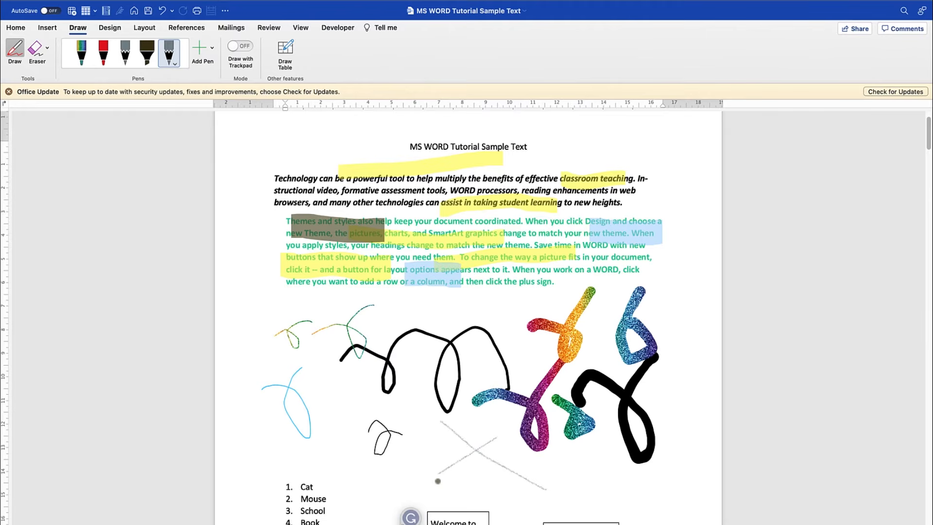
key("super+z")
key("super+z")
key("super+z")
key("super+z")
key("super+z")
key("super+z")
key("super+z")
key("super+z")
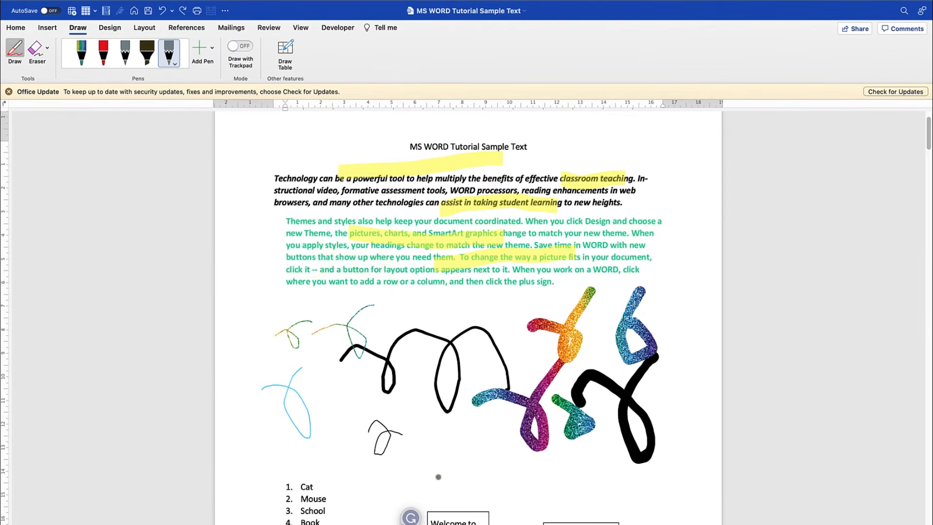
key("super+z")
key("super+z")
key("super+z")
key("super+z")
key("super+z")
key("super+z")
key("super+z")
key("super+z")
key("super+z")
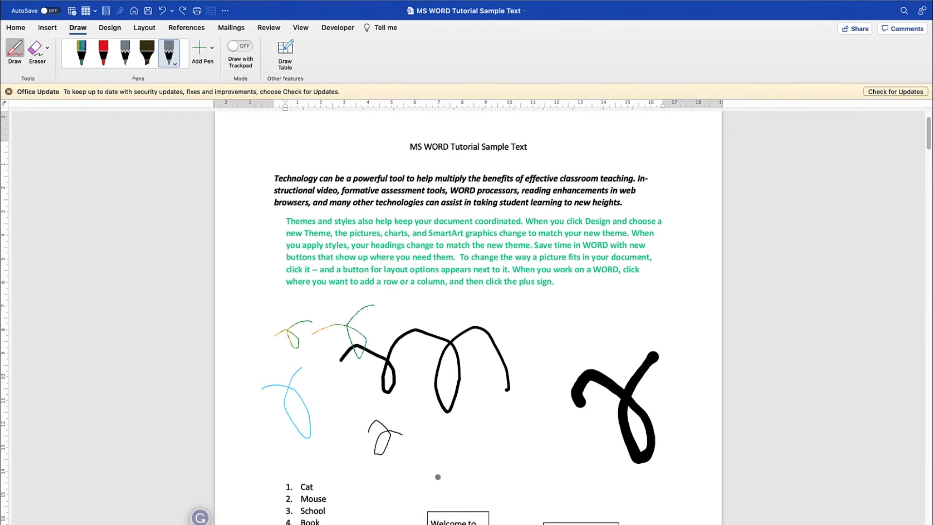
key("super+z")
key("super+z")
key("super+z")
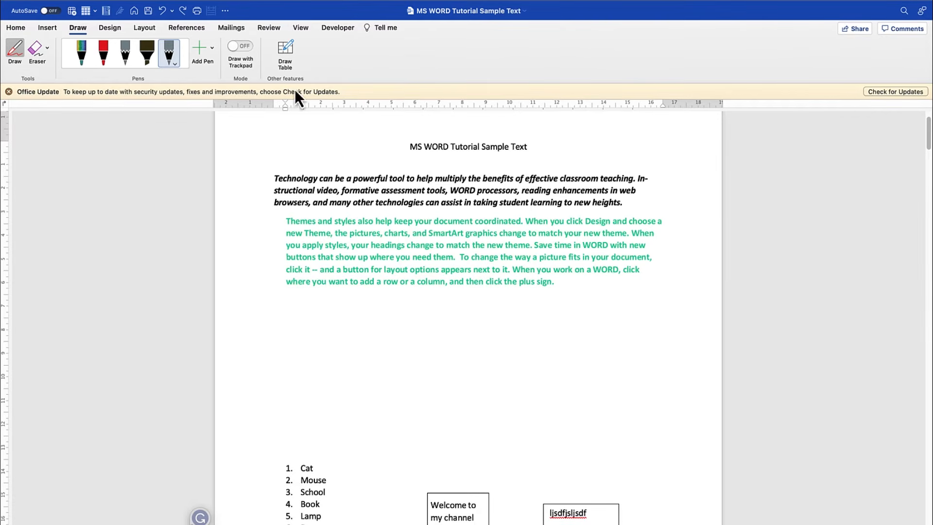
- Turn on Draw with Trackpad, place the drawing area below the green paragraph, and draw small looping pencil strokes
left_click(241, 46)
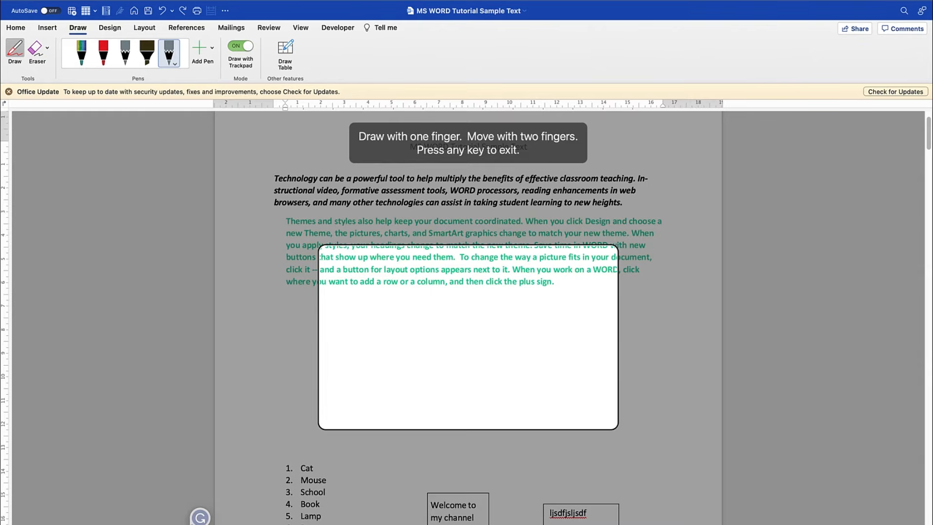
scroll(468, 338, "down", 3)
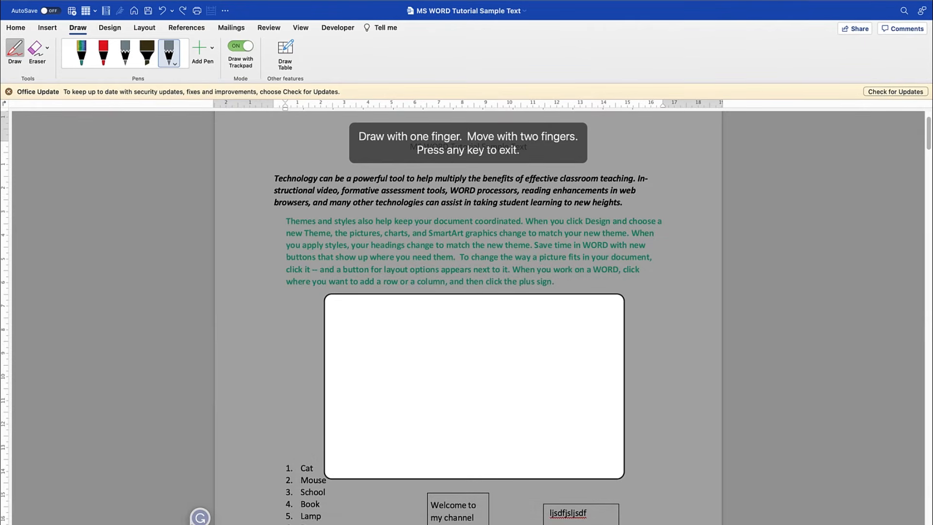
left_click_drag(413, 395, 434, 385)
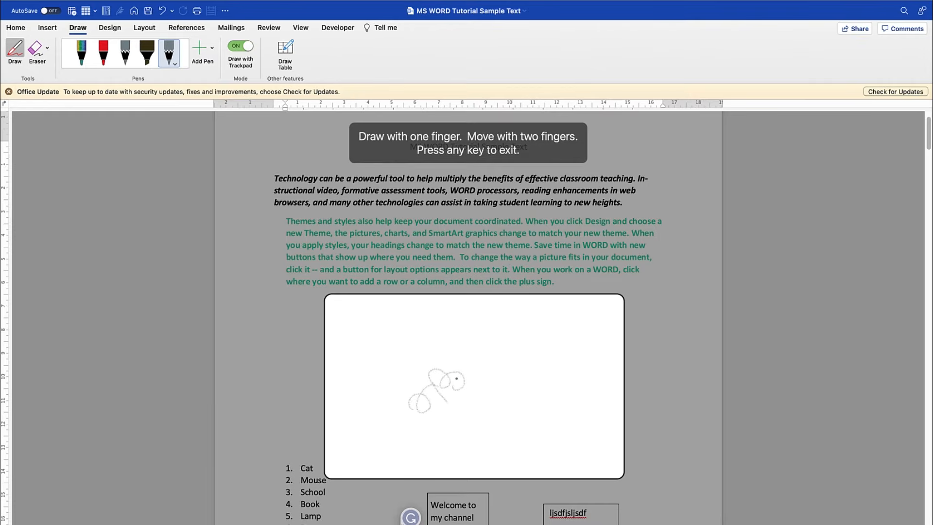
scroll(474, 386, "right", 2)
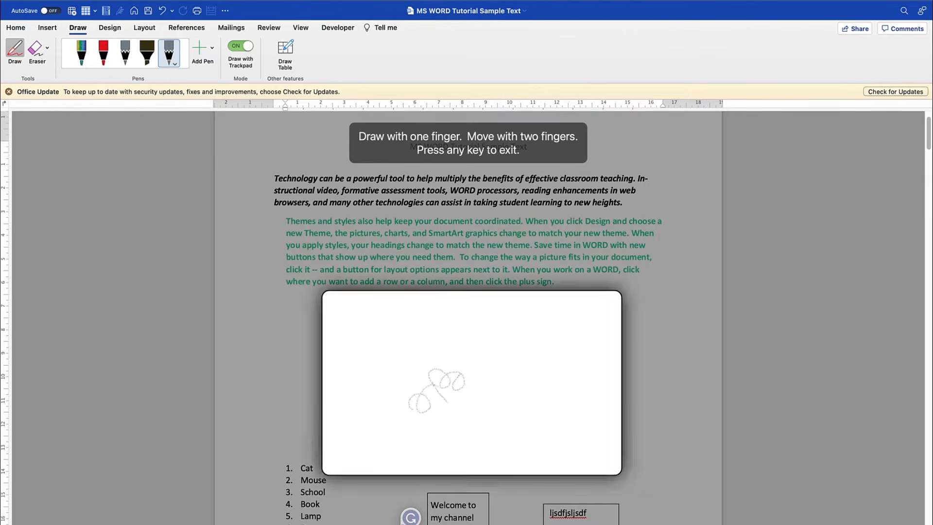
scroll(452, 369, "up", 1)
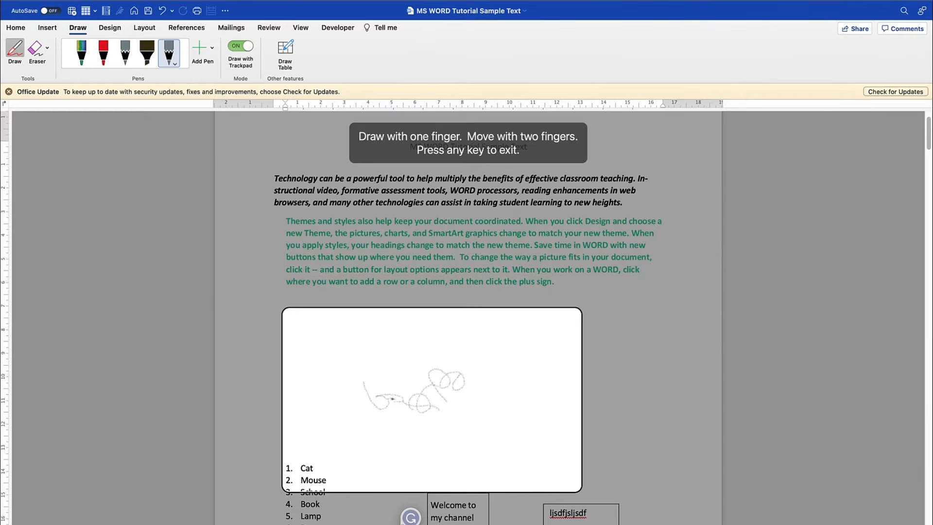
- Shift the trackpad drawing area past the loops, draw an angular outline with scribbles, exit trackpad drawing and select the finished drawing
scroll(432, 399, "down", 1)
scroll(486, 369, "left", 3)
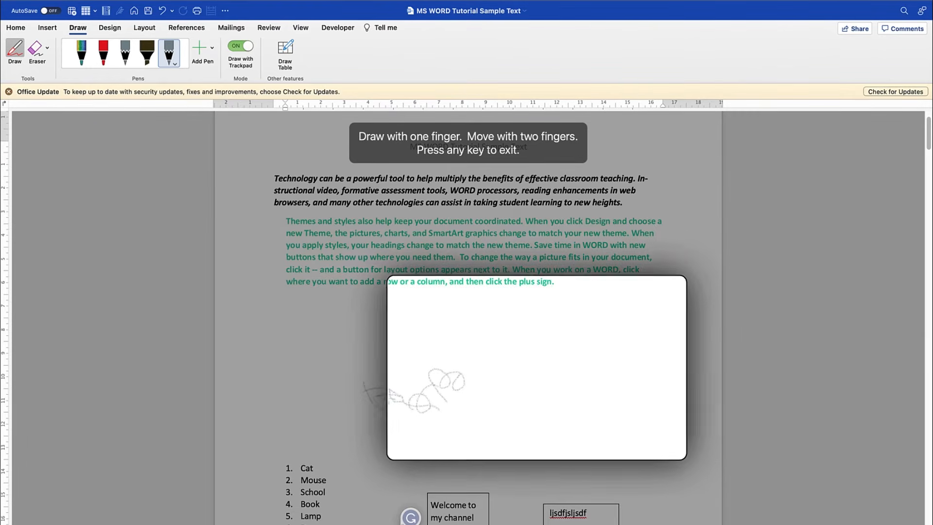
mouse_move(521, 363)
left_mouse_down()
mouse_move(578, 340)
mouse_move(586, 394)
mouse_move(496, 375)
mouse_move(529, 336)
mouse_move(540, 388)
left_mouse_up()
key("Escape")
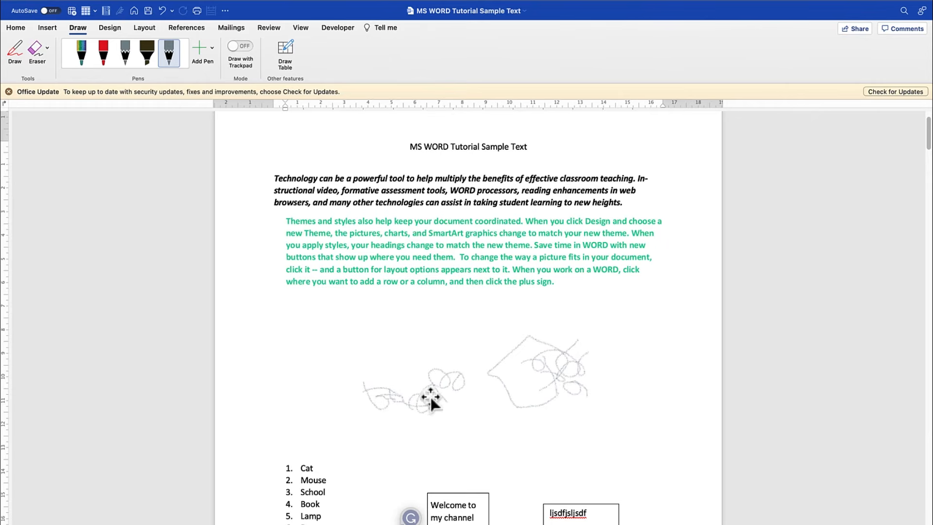
left_click(537, 374)
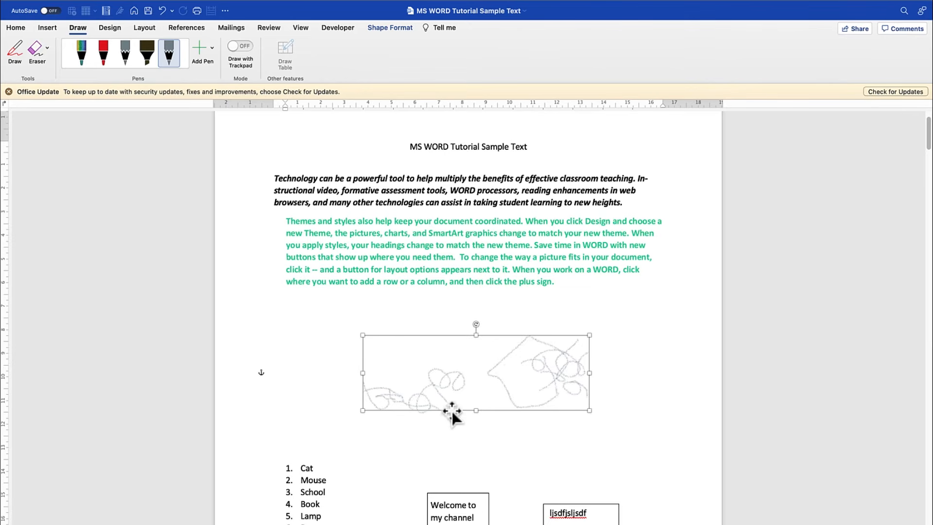
- Deselect the pencil drawing, choose the red pen and draw a small looping scribble above the pencil loops with Draw with Trackpad
left_click(381, 445)
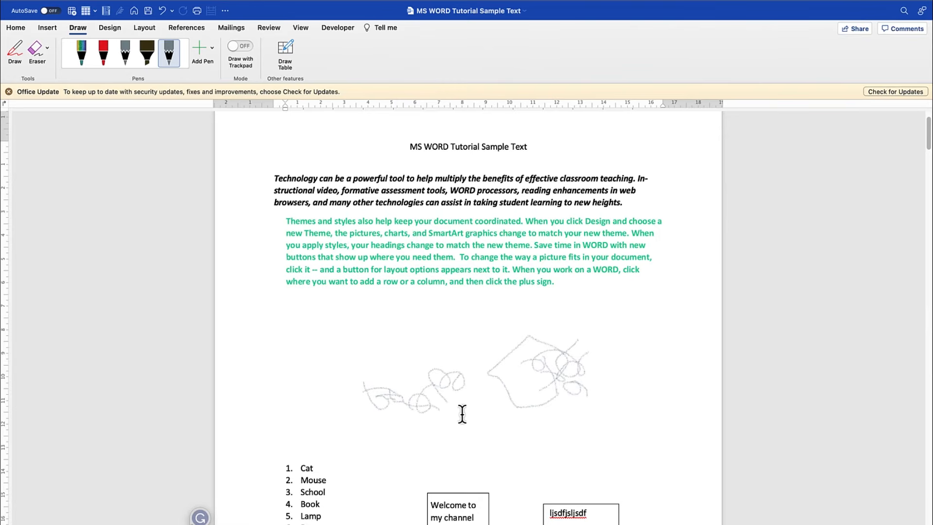
left_click(106, 51)
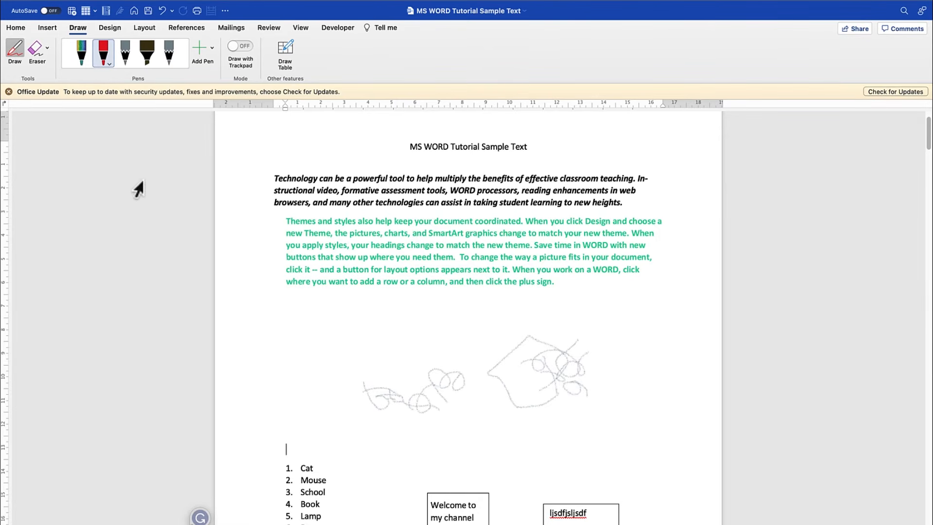
left_click(241, 48)
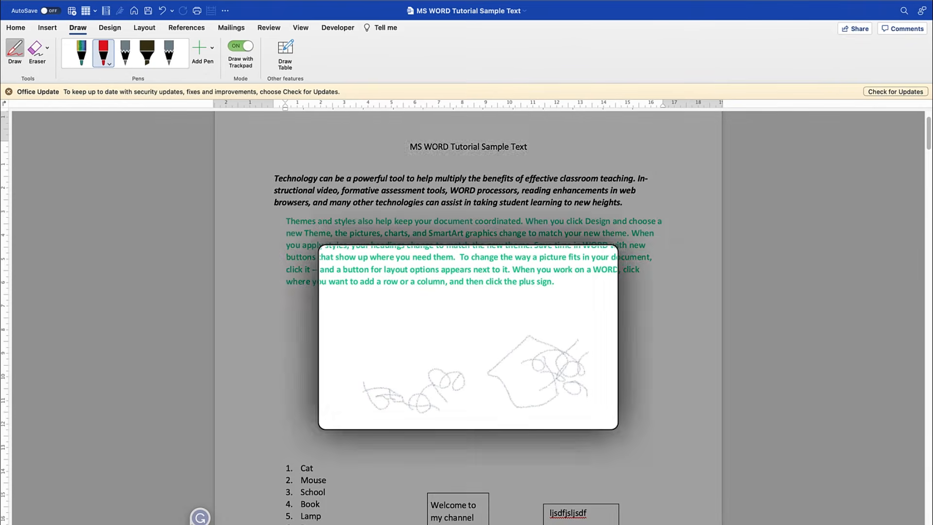
mouse_move(432, 341)
left_mouse_down()
mouse_move(472, 319)
mouse_move(443, 335)
left_mouse_up()
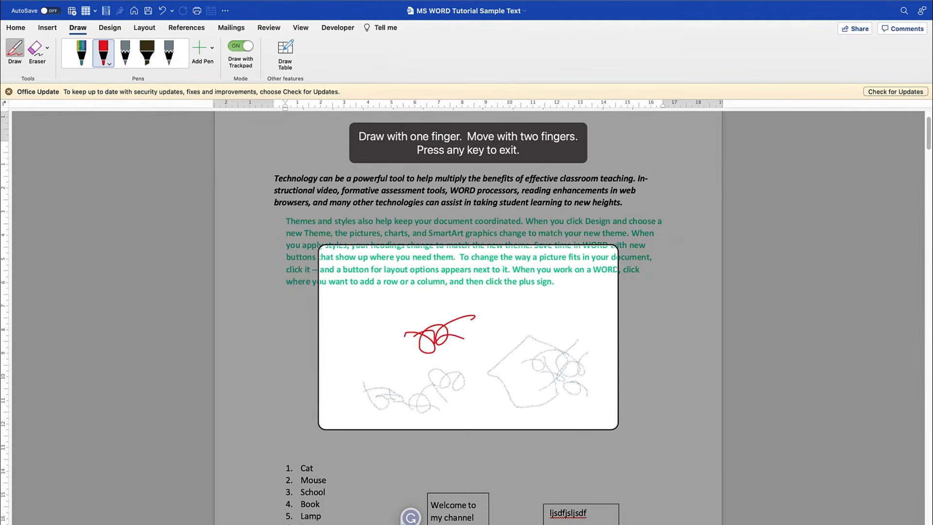
- Shift the trackpad drawing area, draw a red rectangle with a triangle overlapping it, and turn off trackpad drawing
scroll(468, 337, "left", 3)
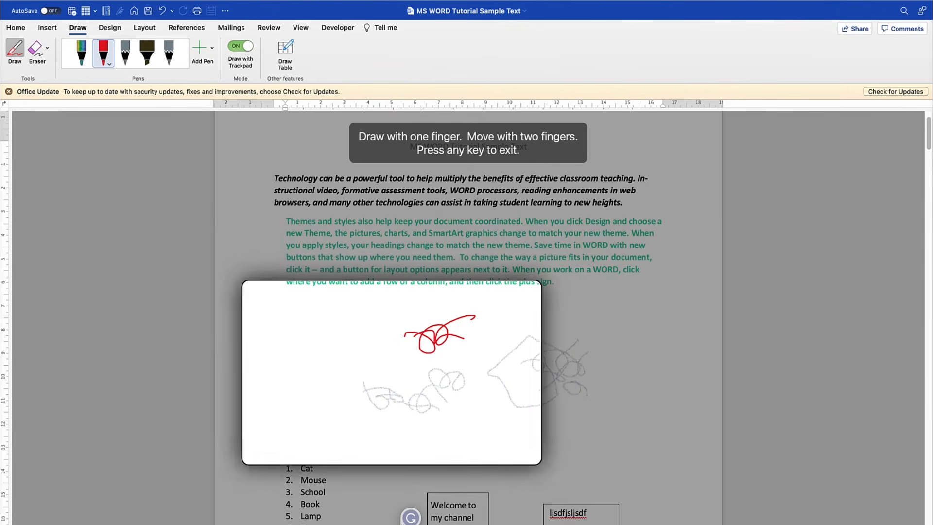
left_click_drag(341, 375, 355, 371)
left_click_drag(360, 329, 379, 364)
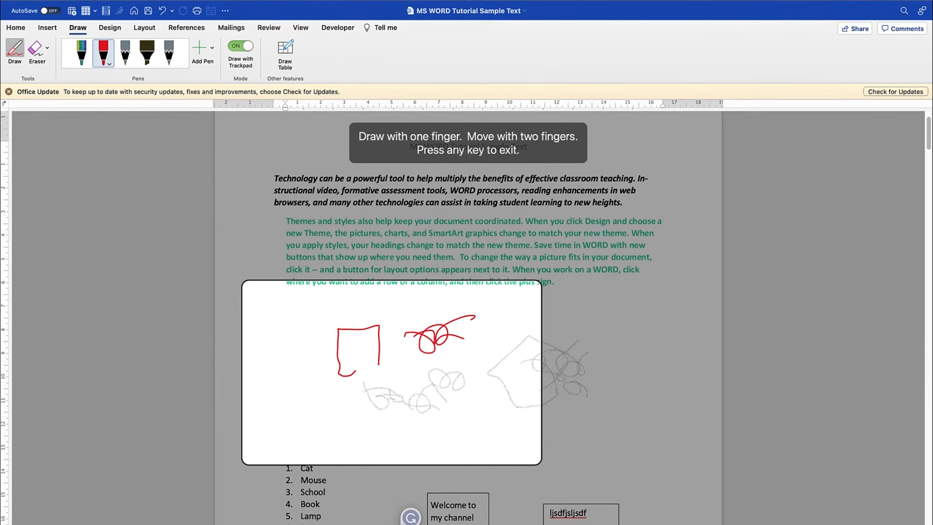
mouse_move(346, 390)
left_mouse_down()
mouse_move(339, 386)
mouse_move(368, 328)
mouse_move(417, 387)
mouse_move(368, 394)
mouse_move(335, 383)
left_mouse_up()
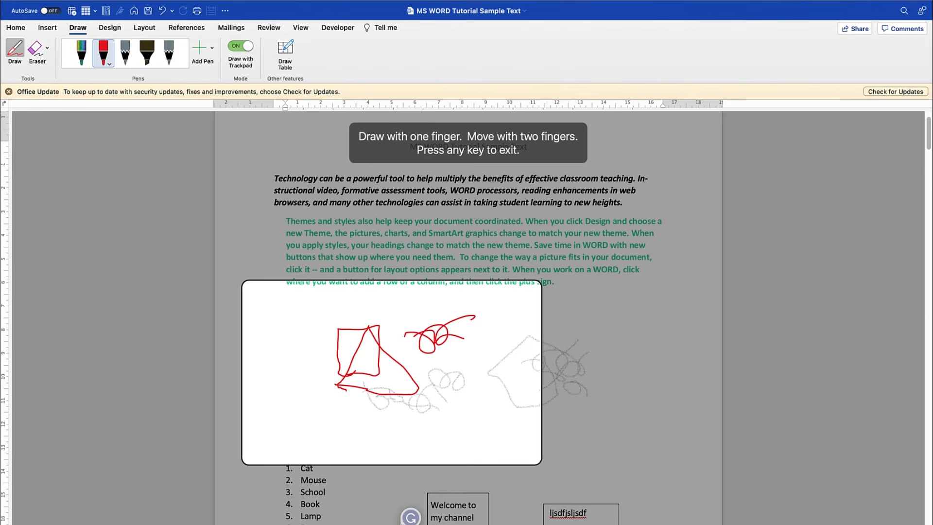
left_click(241, 47)
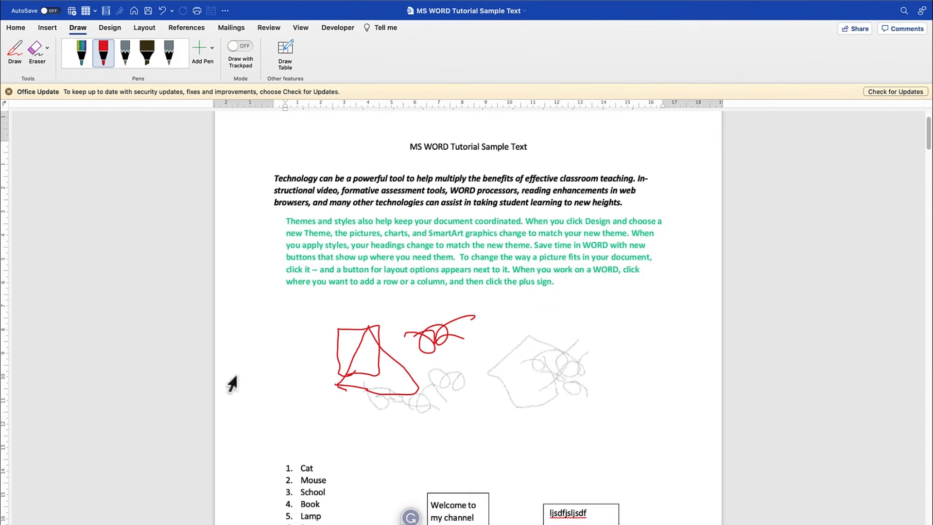
- Select the red looping scribble to inspect it as a drawing object and deselect it again
left_click(380, 365)
left_click(457, 334)
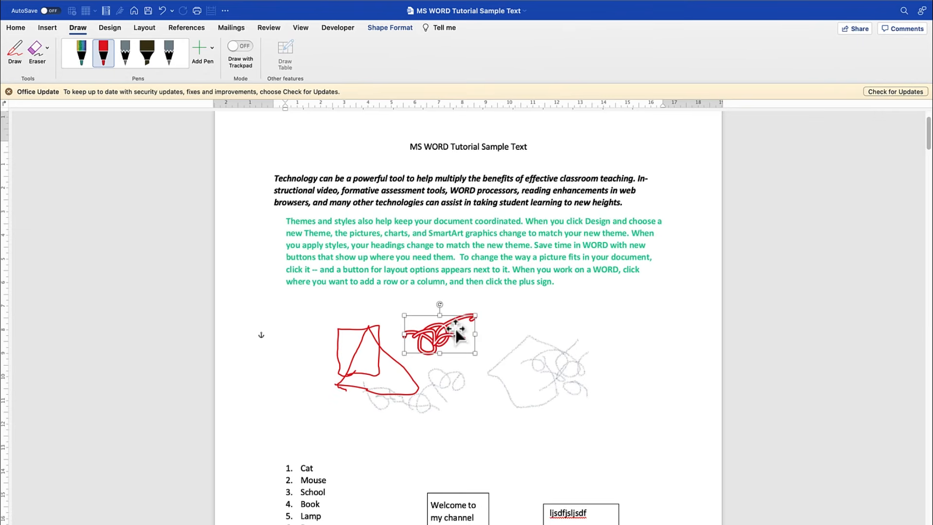
left_click(474, 382)
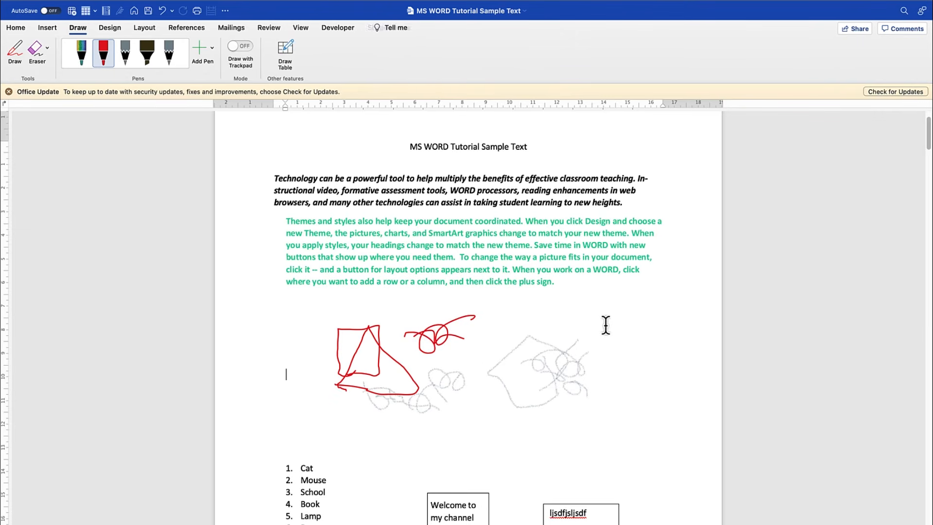
left_click(636, 322)
- Add three blank lines above the numbered list to make room below the drawings
left_click(383, 445)
key("Return")
key("Return")
key("Return")
key("Return")
key("Return")
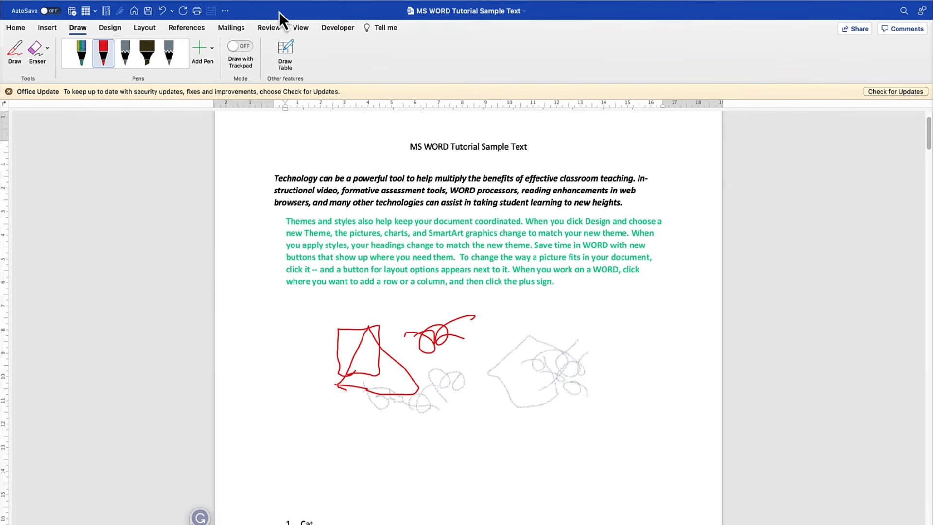
- Draw a table of three adjoining cells about 2.36 cm high below the drawings, plus a small cell under the middle one
left_click(289, 52)
left_click_drag(314, 436, 295, 486)
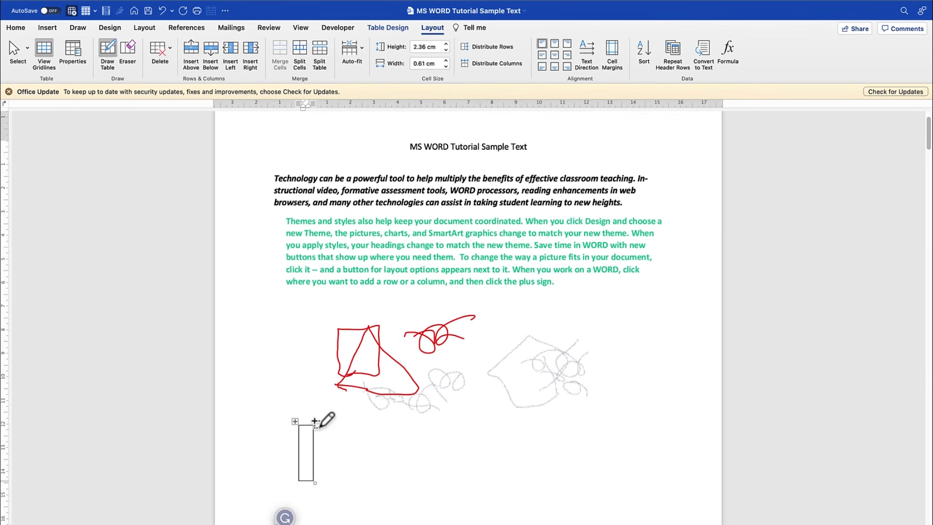
left_click_drag(313, 427, 335, 479)
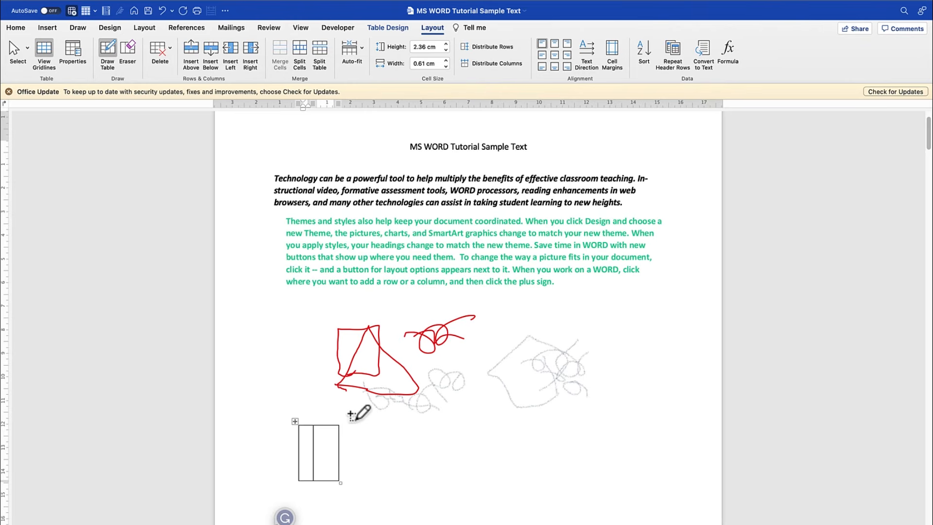
left_click_drag(339, 425, 362, 472)
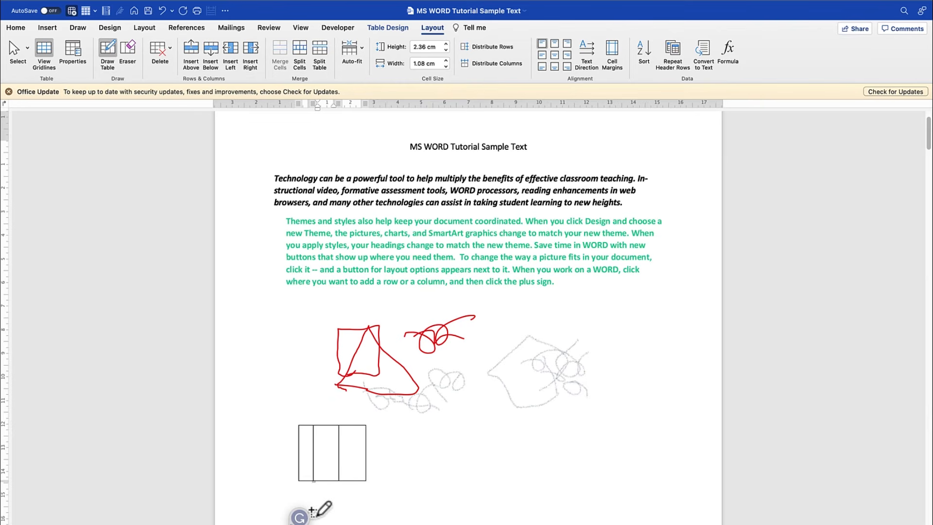
left_click_drag(332, 515, 338, 499)
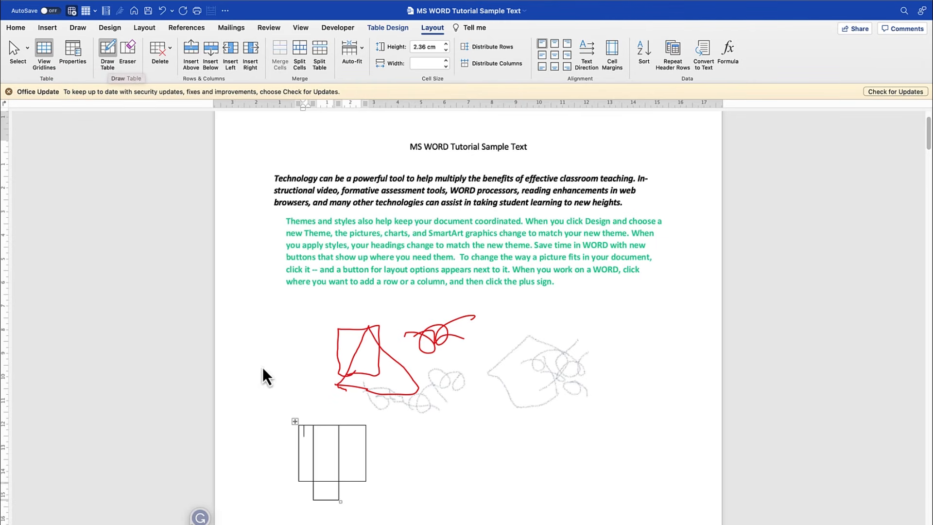
- Erase the two inner vertical borders in the top row of the drawn table and view the table's deletion options
left_click(131, 50)
left_click_drag(309, 450, 365, 450)
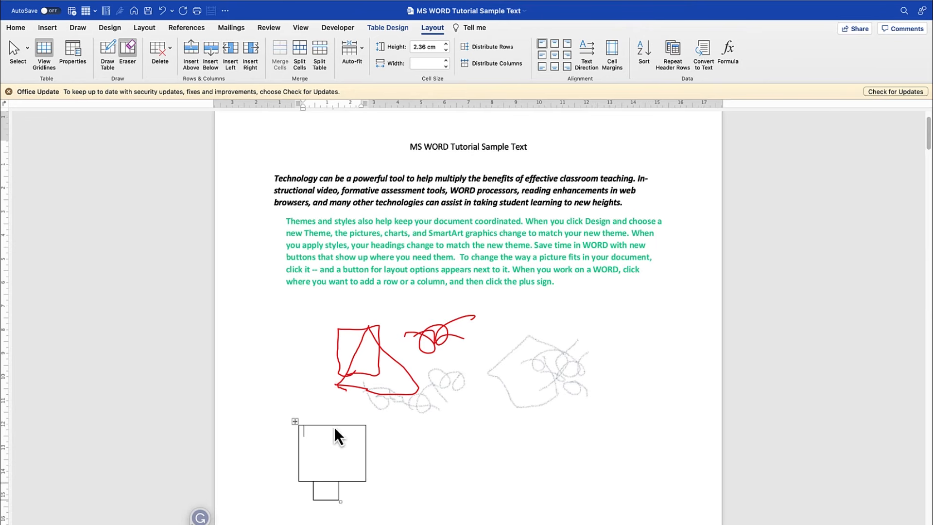
left_click(168, 53)
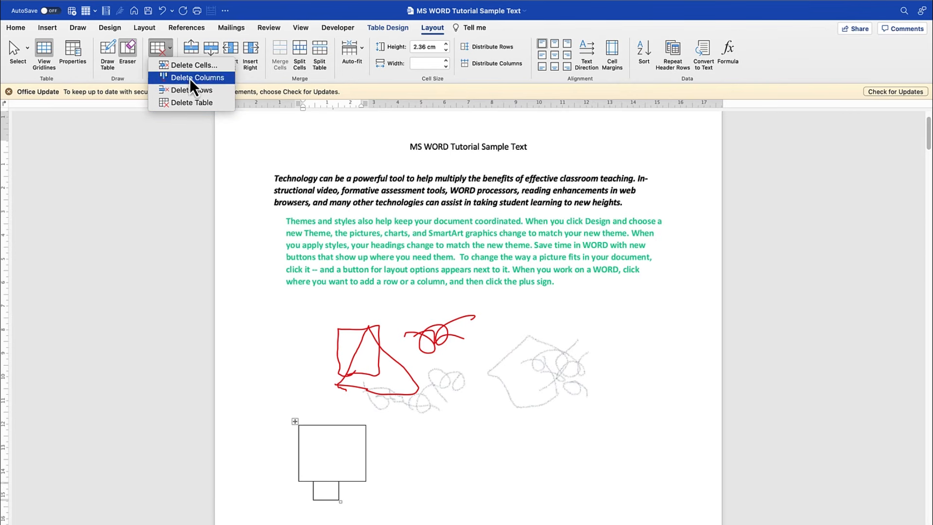
- Insert new table rows above and below the large cell
left_click(191, 47)
left_click(190, 45)
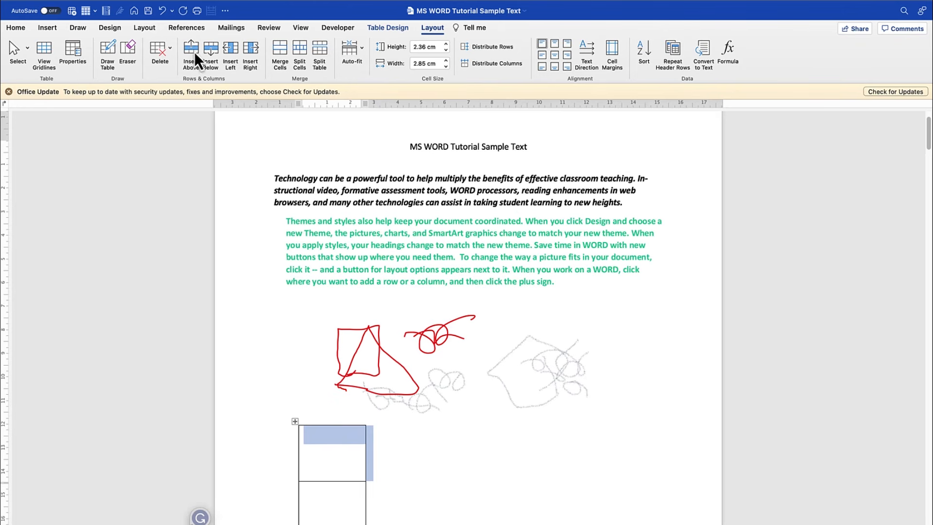
left_click(209, 48)
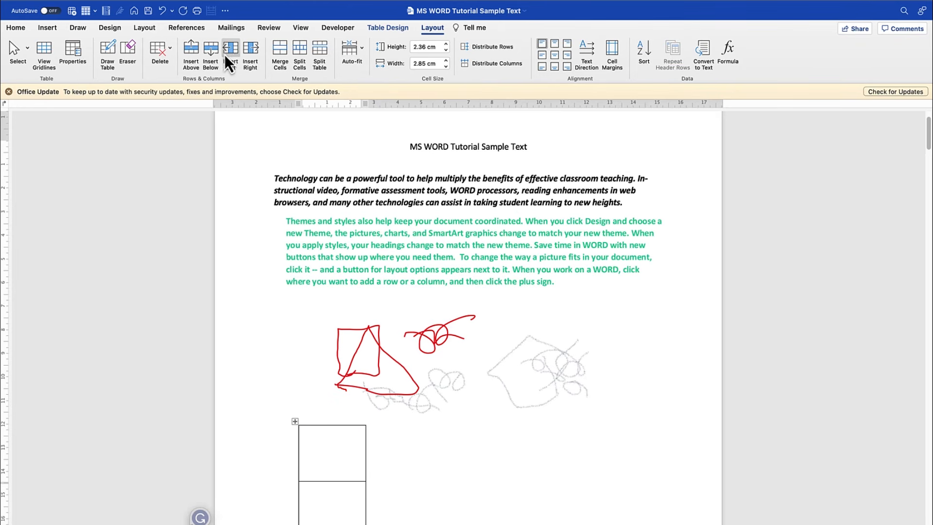
- Insert three columns to the left of the existing one, and two more to the right of the first column
left_click(232, 48)
left_click(232, 48)
left_click(233, 49)
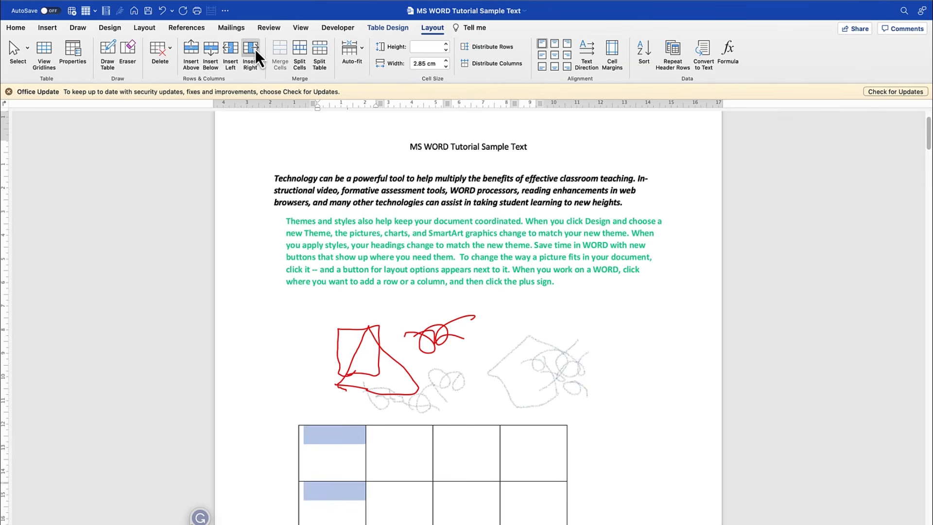
left_click(255, 48)
left_click(255, 49)
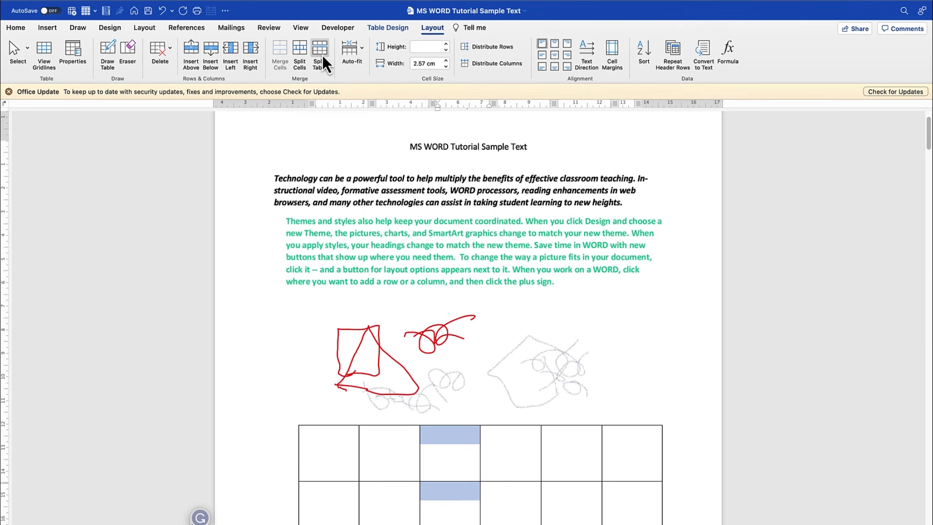
- Apply Fixed Column Width to the table and enter "Table" in the top cell of the third column
left_click(362, 51)
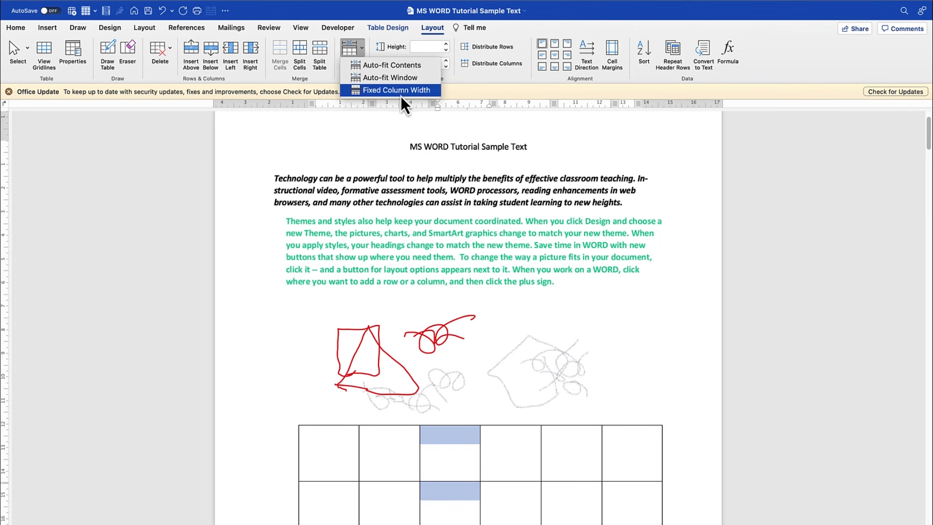
left_click(421, 90)
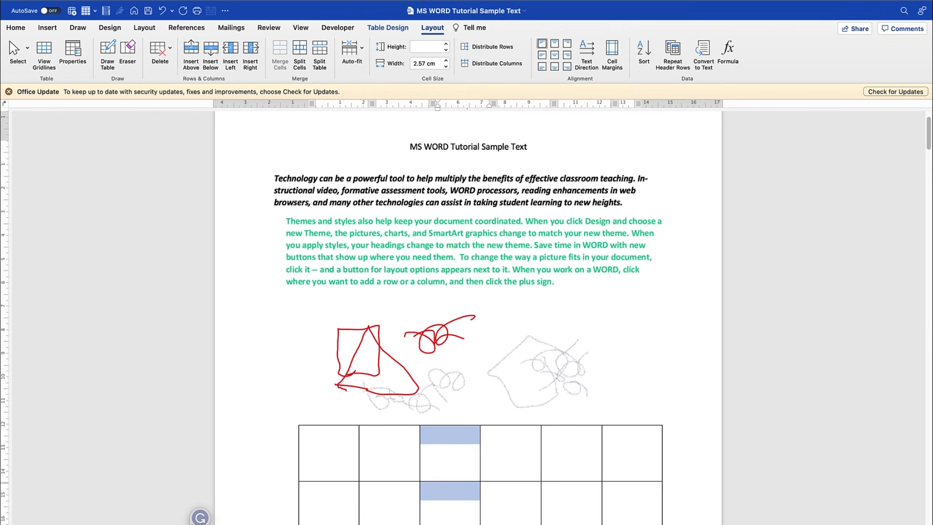
left_click(445, 443)
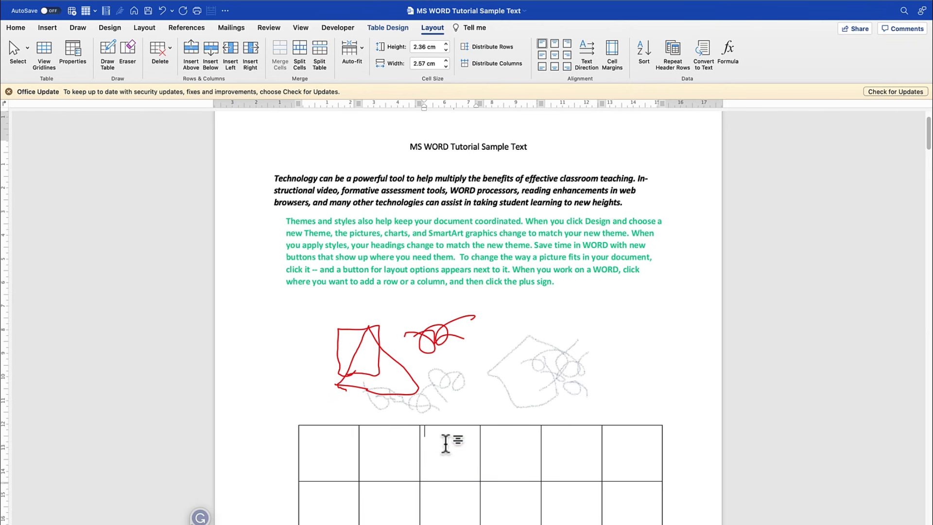
type("Table")
key("super+a")
left_click(461, 443)
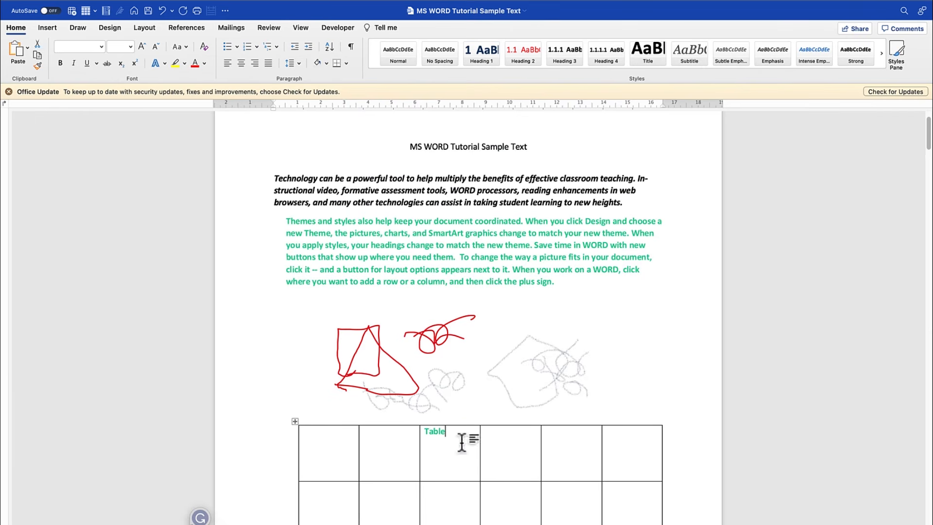
- Select the word "Table" and try several cell alignments, including centred and bottom right, finishing with bottom left
left_click_drag(444, 435, 427, 439)
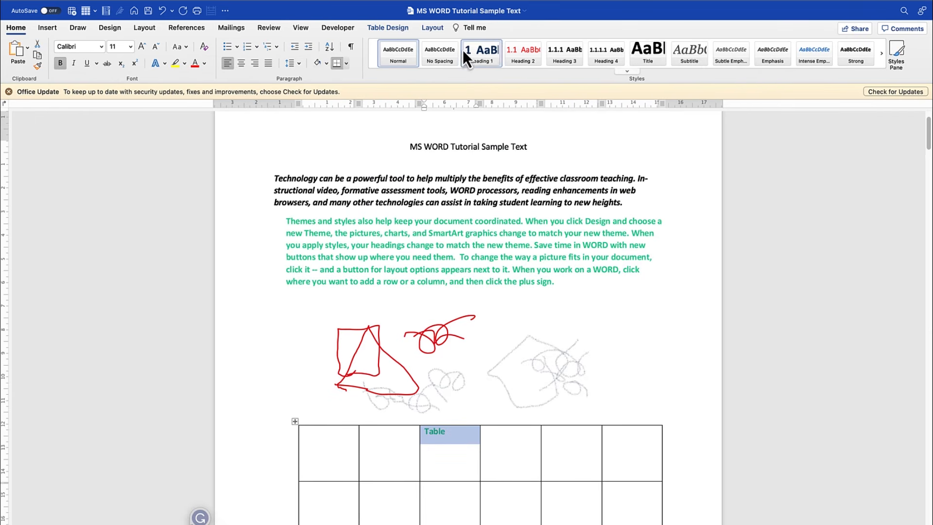
left_click(440, 32)
left_click(555, 45)
left_click(566, 46)
left_click(567, 57)
left_click(555, 55)
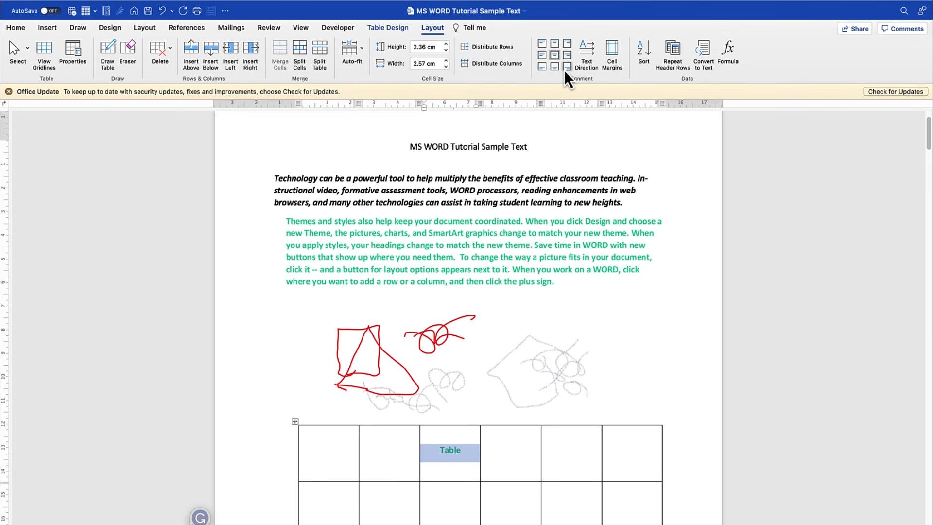
left_click(566, 67)
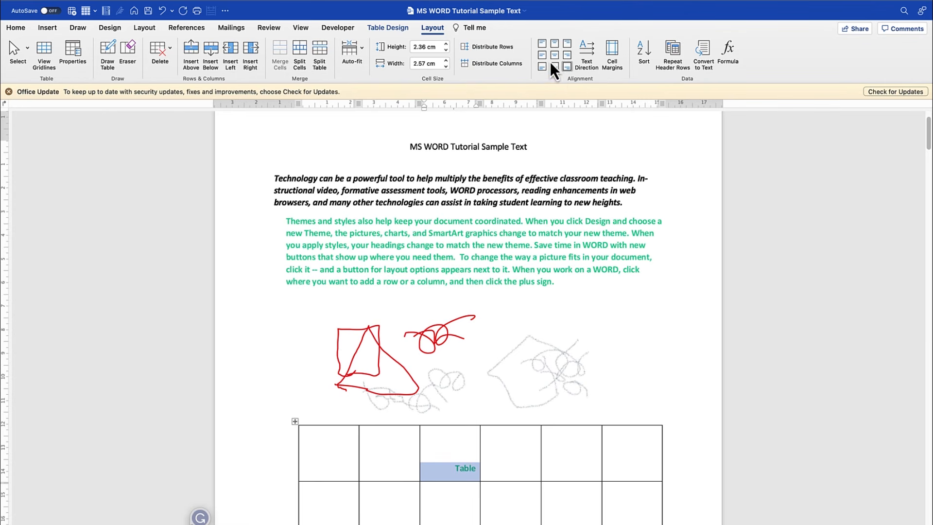
left_click(543, 67)
- Apply the blue shaded table style with banded rows and columns to the table, and return to the drawing tools
left_click(391, 30)
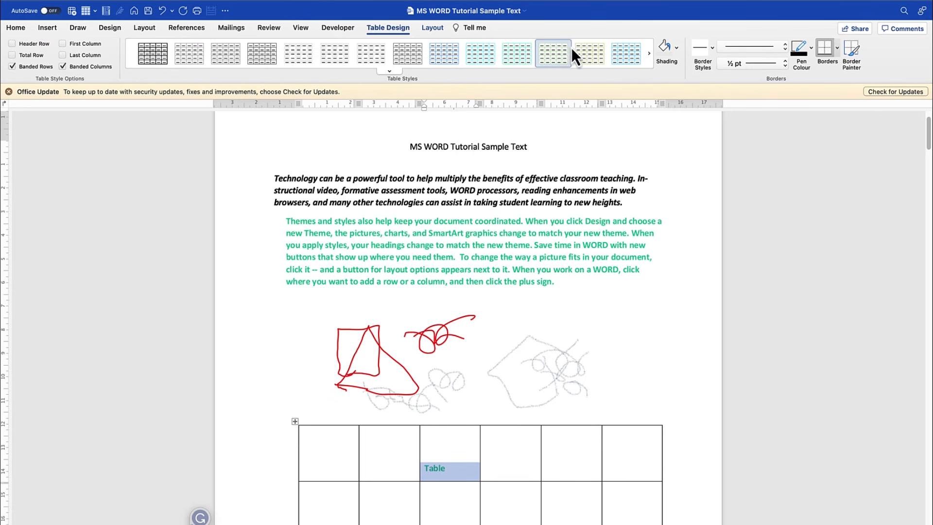
left_click(649, 54)
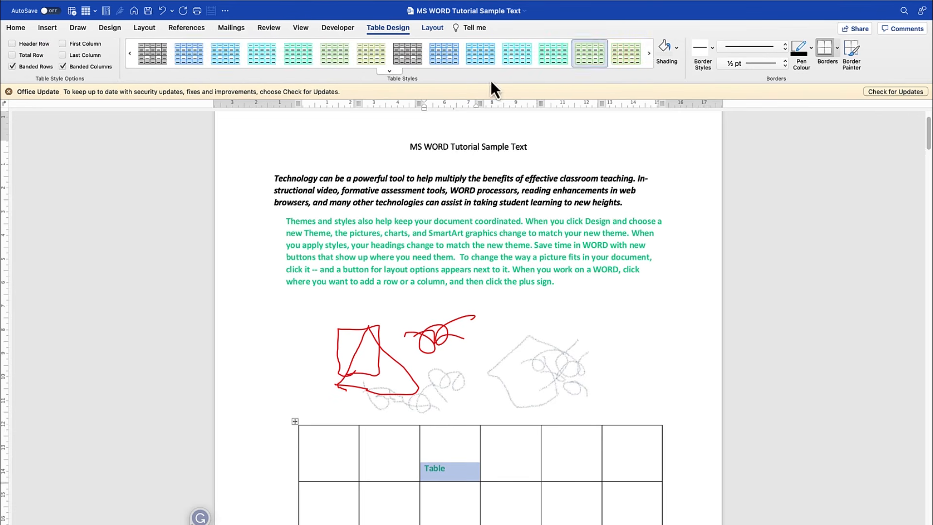
left_click(436, 60)
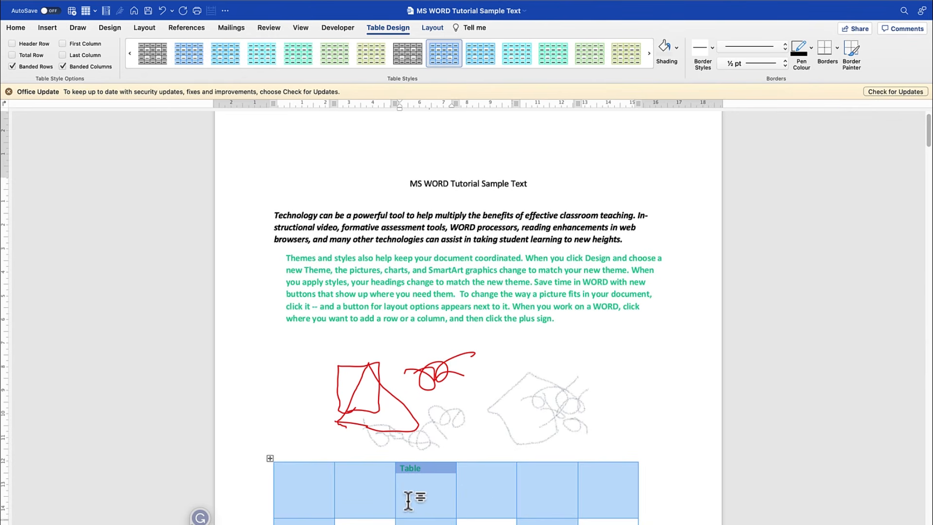
left_click(82, 28)
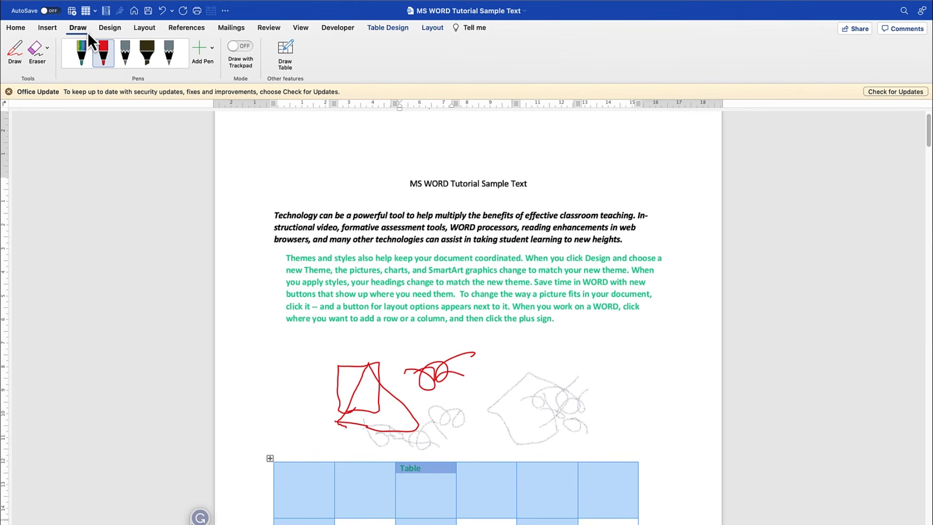